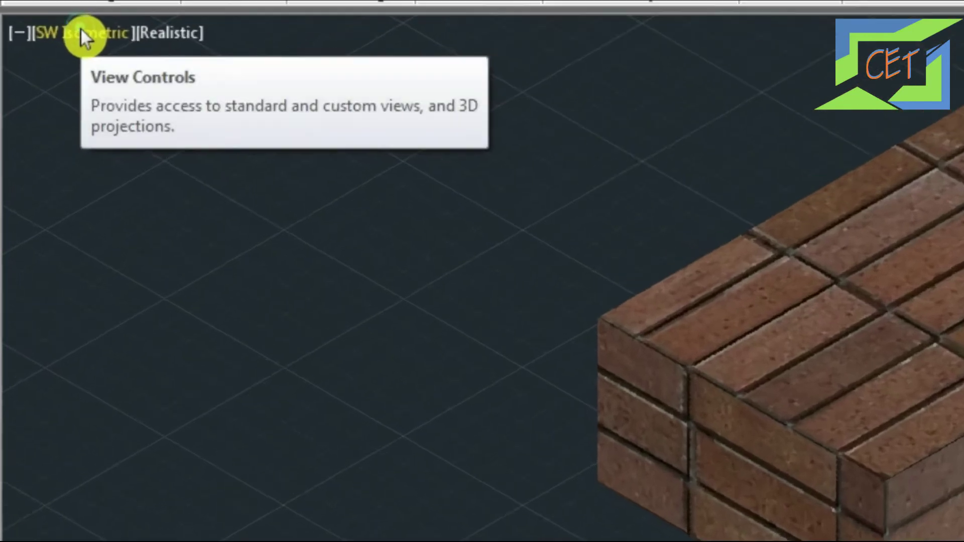
- Switch the viewport to the Top preset and centre and enlarge the brick wall
{"action": "left_click", "coordinate": [81, 31]}
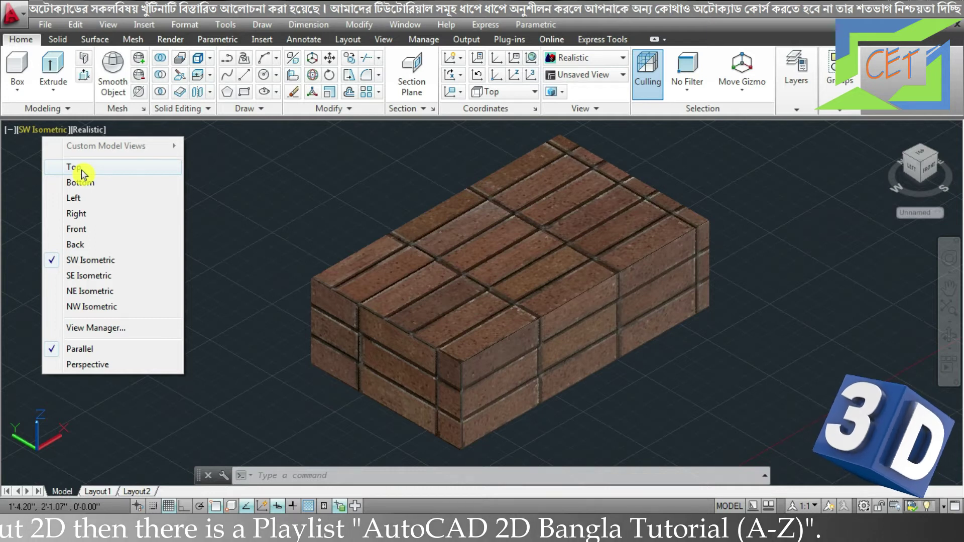
{"action": "left_click", "coordinate": [81, 173]}
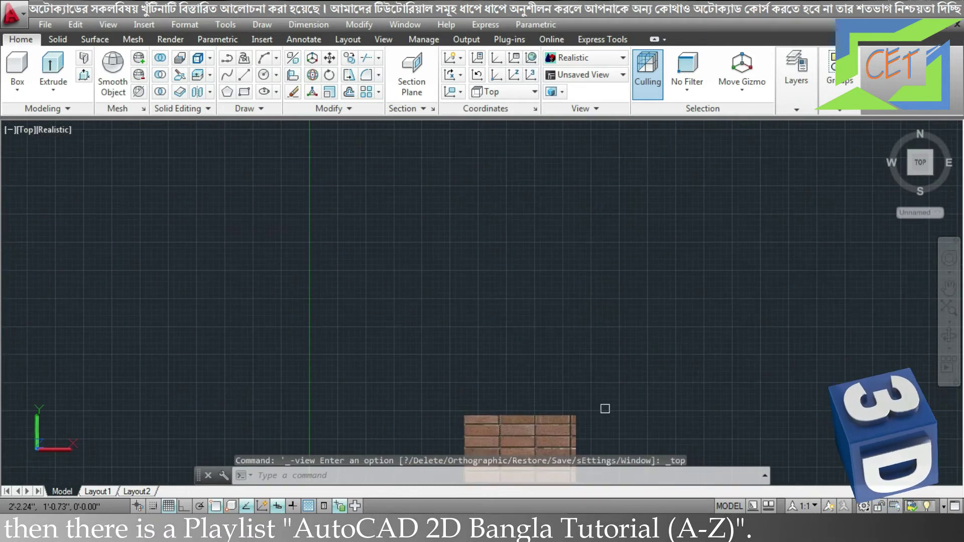
{"action": "middle_click_drag", "start_coordinate": [724, 398], "coordinate": [625, 252]}
{"action": "scroll", "coordinate": [485, 335], "scroll_direction": "up", "scroll_amount": 3}
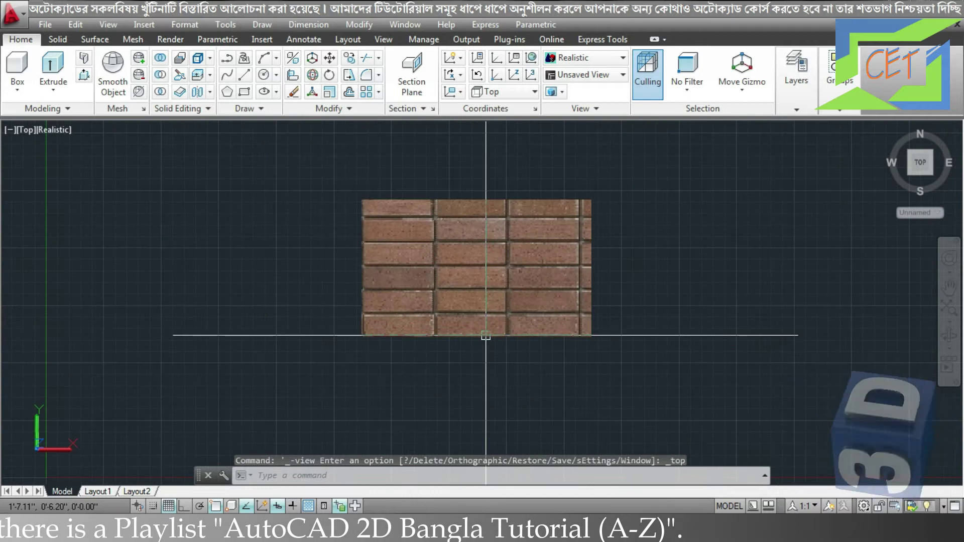
{"action": "left_click", "coordinate": [485, 335]}
{"action": "scroll", "coordinate": [511, 282], "scroll_direction": "up", "scroll_amount": 2}
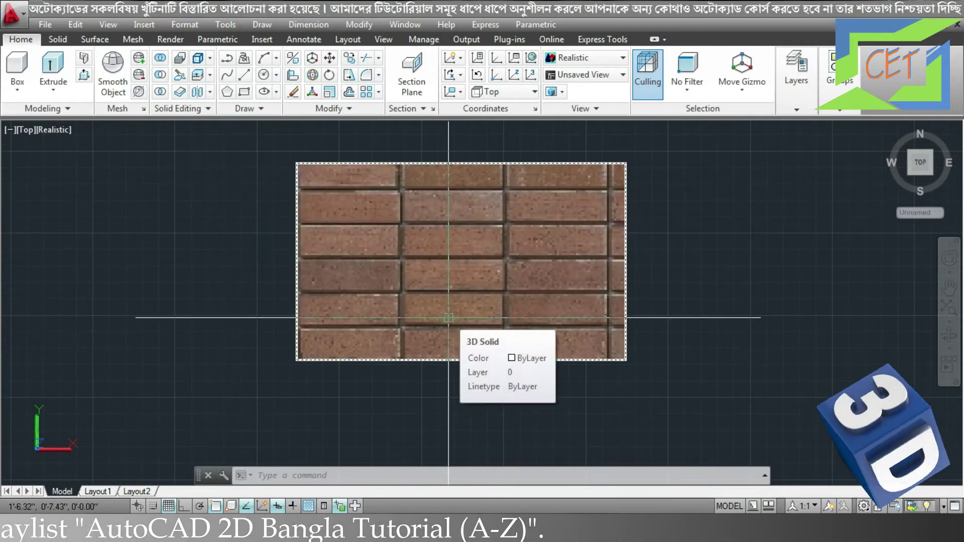
{"action": "key", "text": "Escape"}
{"action": "left_click", "coordinate": [26, 130]}
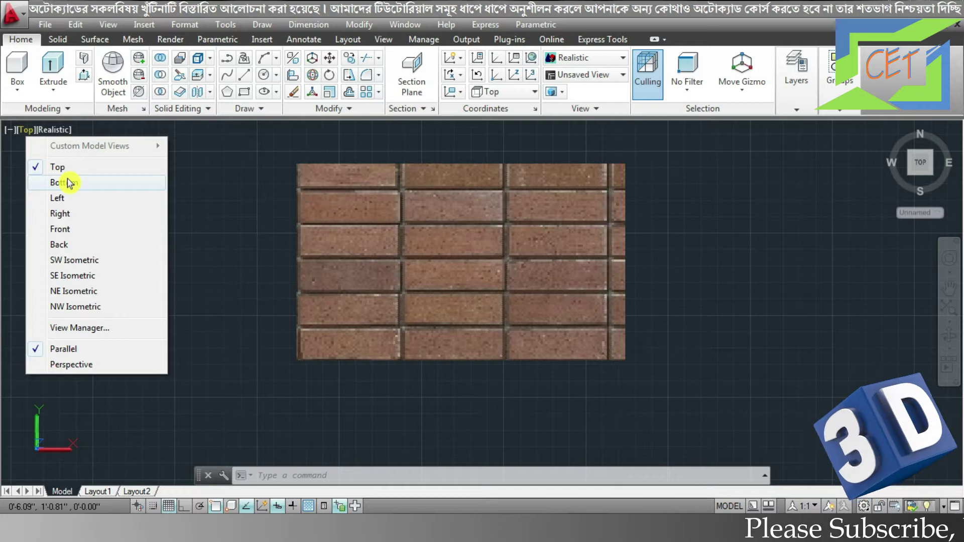
- View the brick from the Bottom preset, centring and enlarging it
{"action": "left_click", "coordinate": [64, 182]}
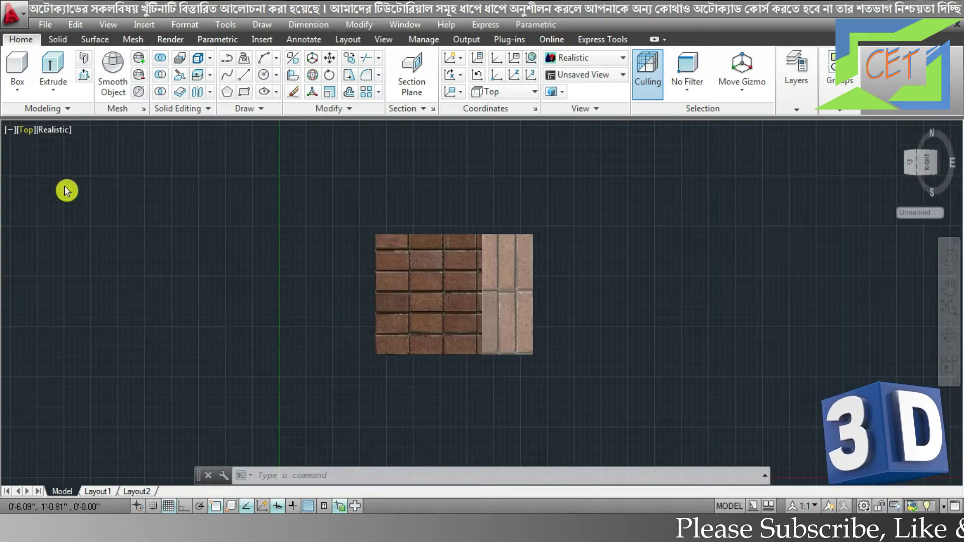
{"action": "middle_click_drag", "start_coordinate": [450, 350], "coordinate": [442, 250]}
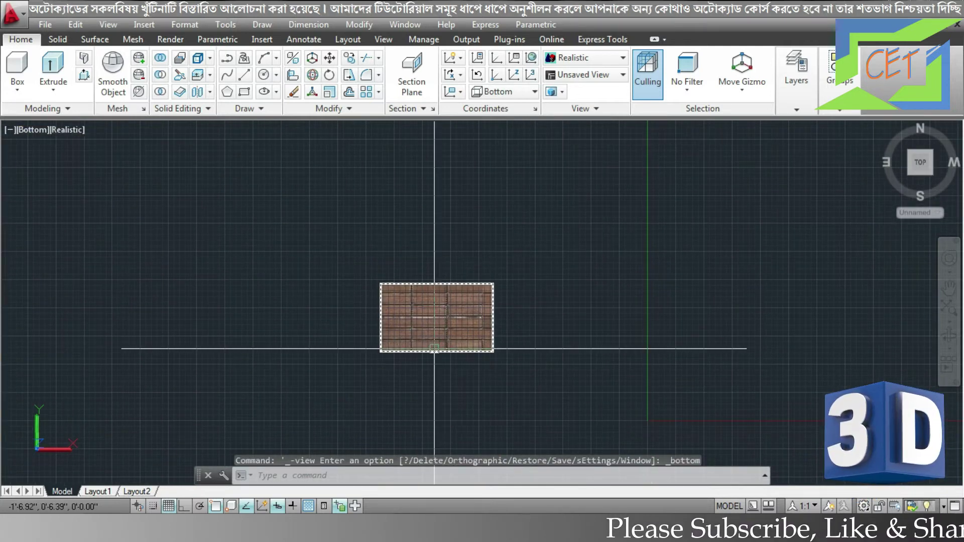
{"action": "scroll", "coordinate": [437, 327], "scroll_direction": "up", "scroll_amount": 3}
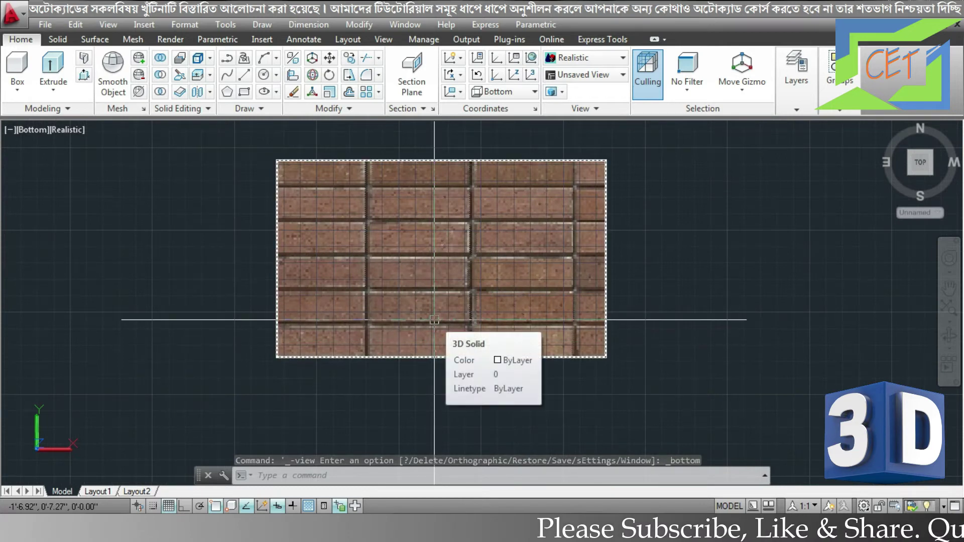
- Switch to the Left preset view with the brick block centred
{"action": "left_click", "coordinate": [31, 129]}
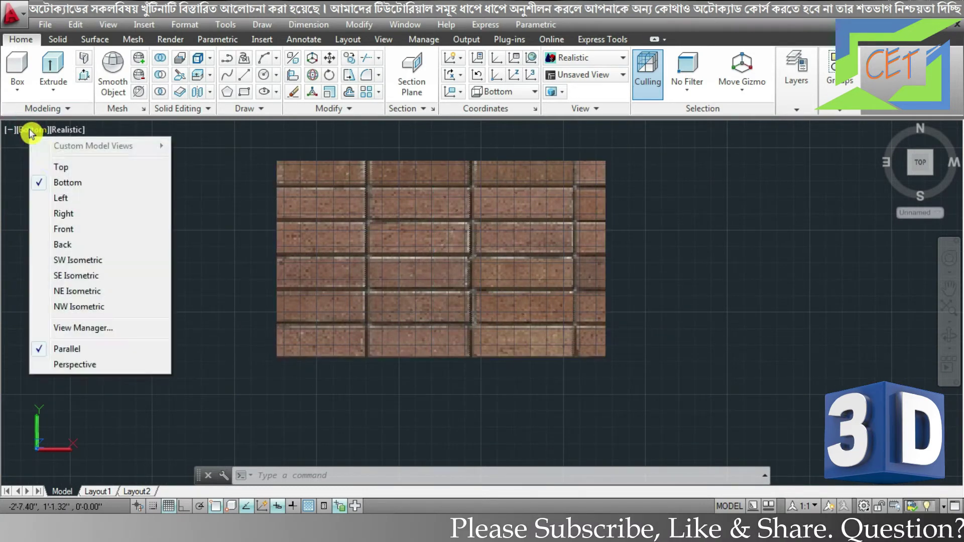
{"action": "left_click", "coordinate": [65, 200]}
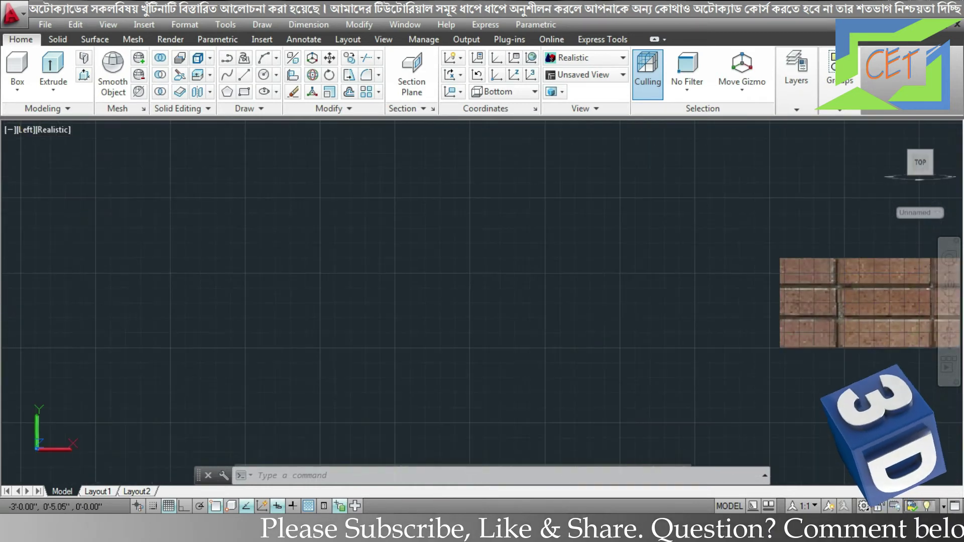
{"action": "middle_click_drag", "start_coordinate": [784, 332], "coordinate": [373, 324]}
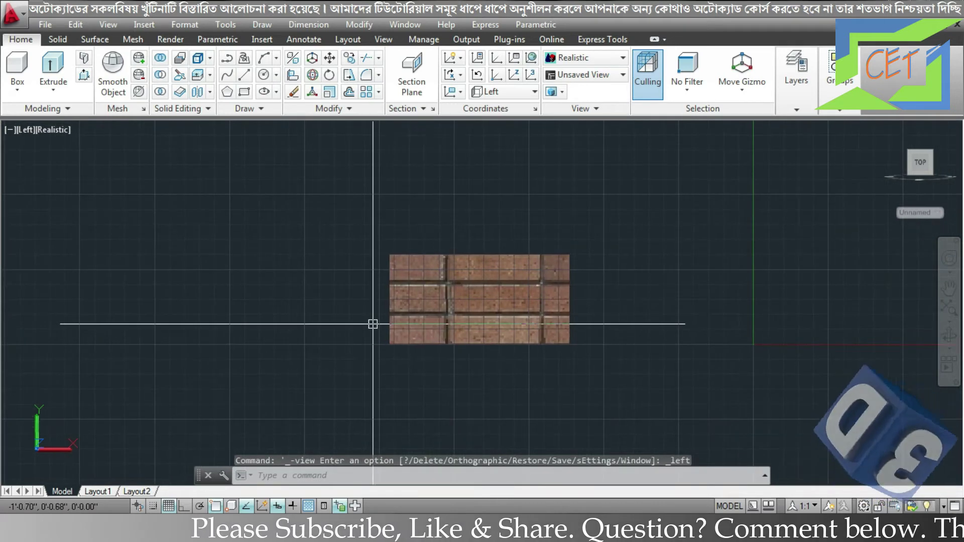
- Switch to the Right preset view with the brick block centred
{"action": "left_click", "coordinate": [25, 130]}
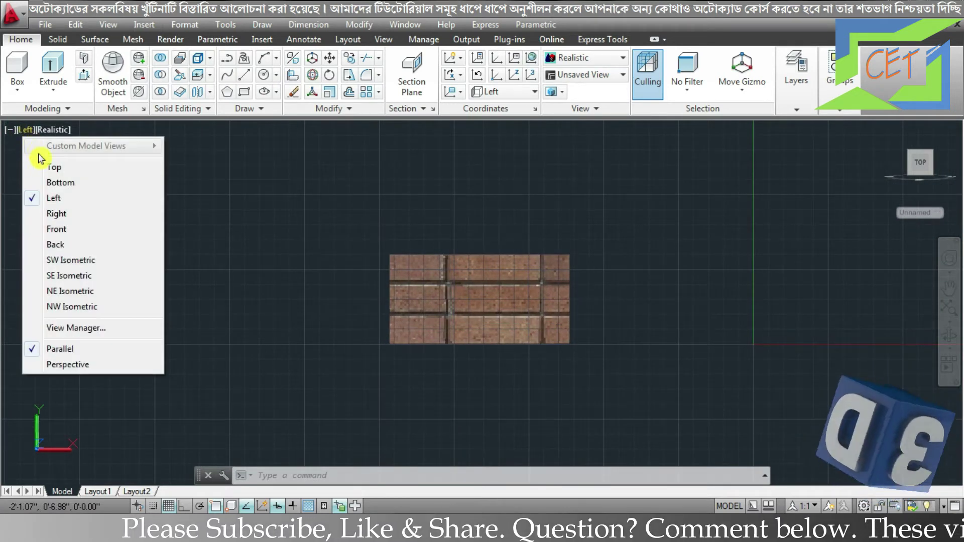
{"action": "left_click", "coordinate": [57, 214]}
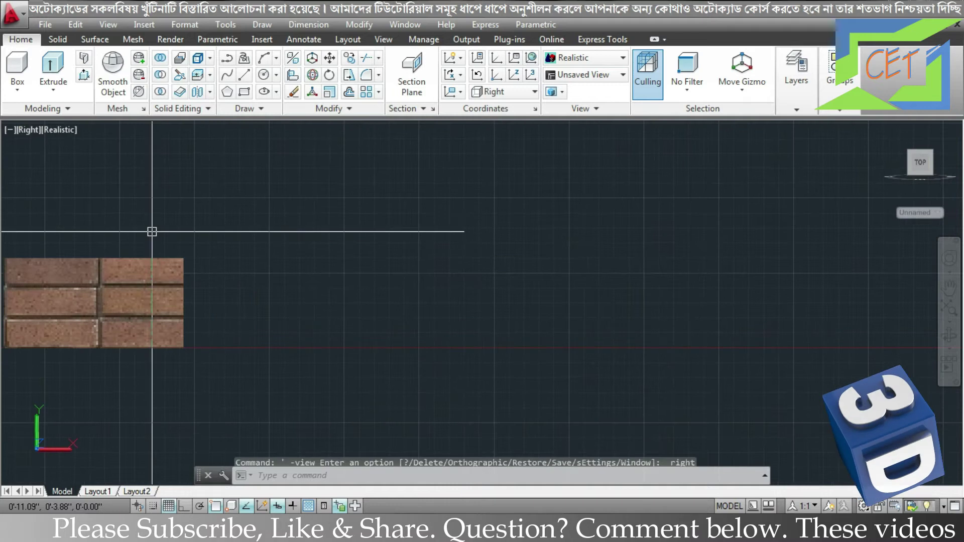
{"action": "middle_click_drag", "start_coordinate": [174, 232], "coordinate": [581, 240]}
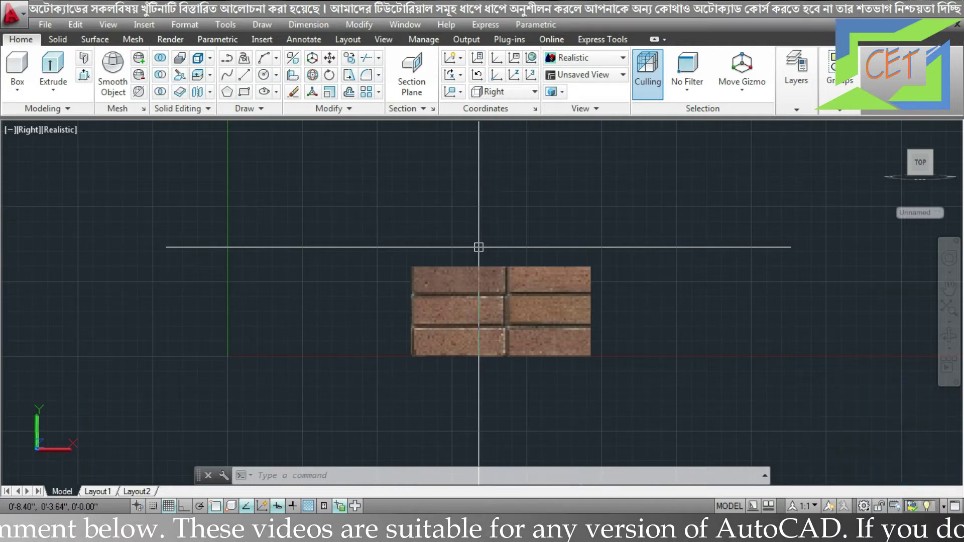
{"action": "left_click", "coordinate": [30, 132]}
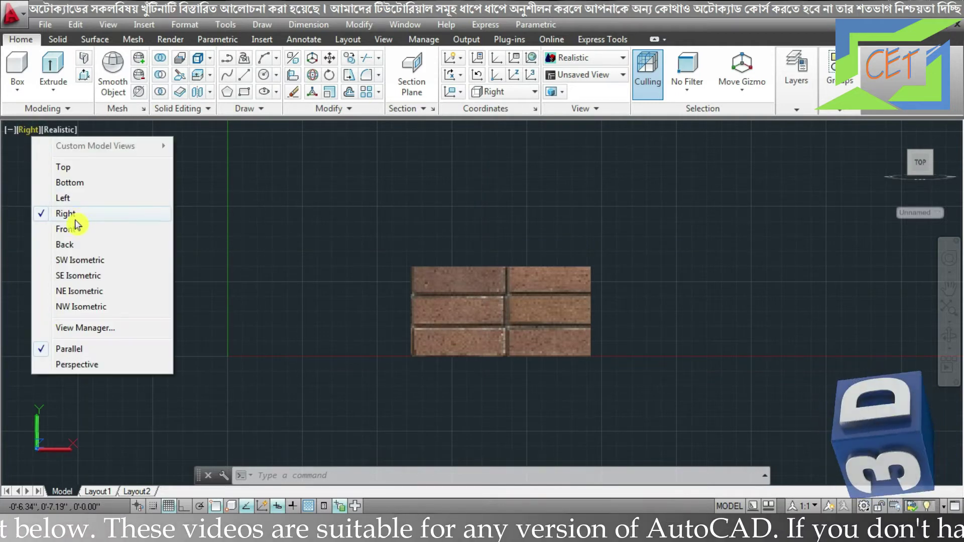
- Show the brick in the Front preset zoomed out, then in SW Isometric, centred and enlarged
{"action": "left_click", "coordinate": [73, 228]}
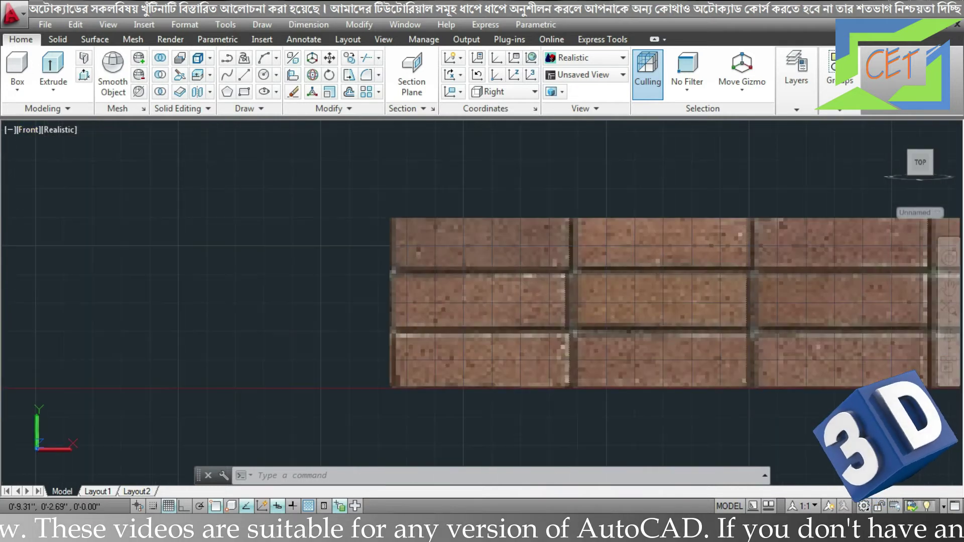
{"action": "scroll", "coordinate": [216, 266], "scroll_direction": "down", "scroll_amount": 3}
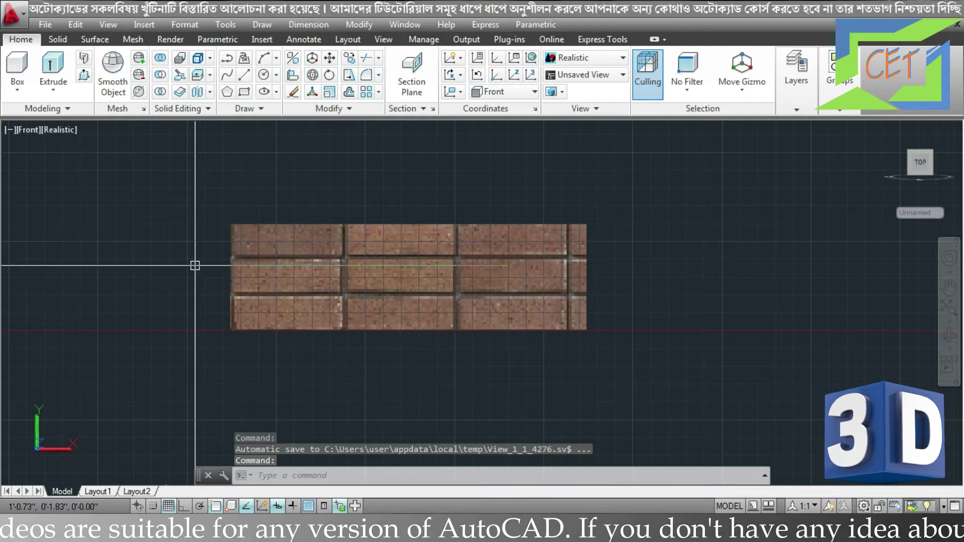
{"action": "left_click", "coordinate": [29, 129]}
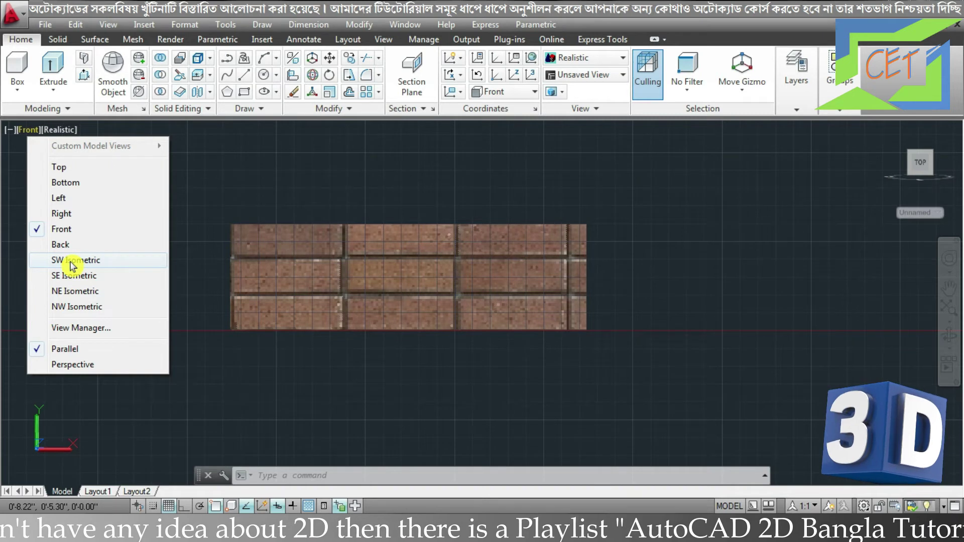
{"action": "left_click", "coordinate": [72, 261]}
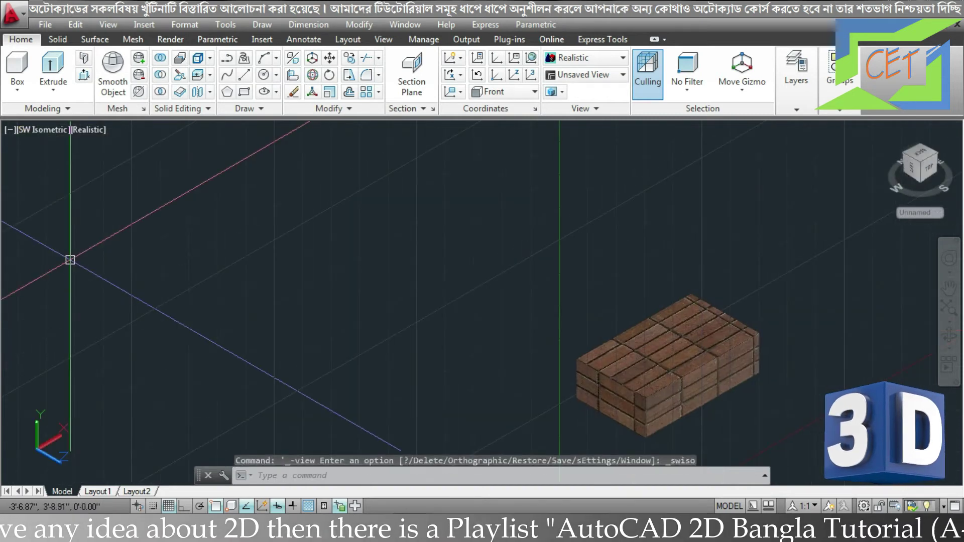
{"action": "middle_click_drag", "start_coordinate": [563, 236], "coordinate": [382, 224]}
{"action": "scroll", "coordinate": [384, 226], "scroll_direction": "up", "scroll_amount": 3}
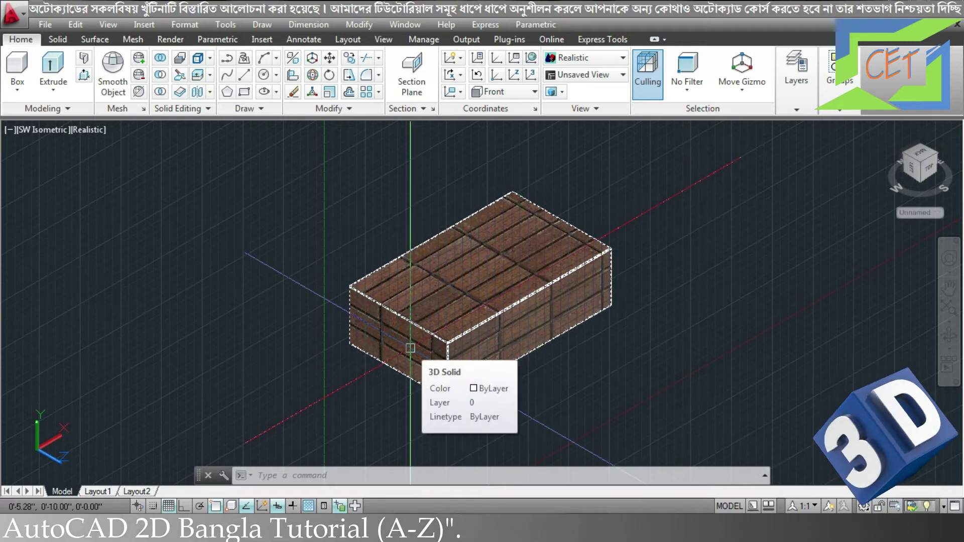
{"action": "left_click", "coordinate": [50, 132]}
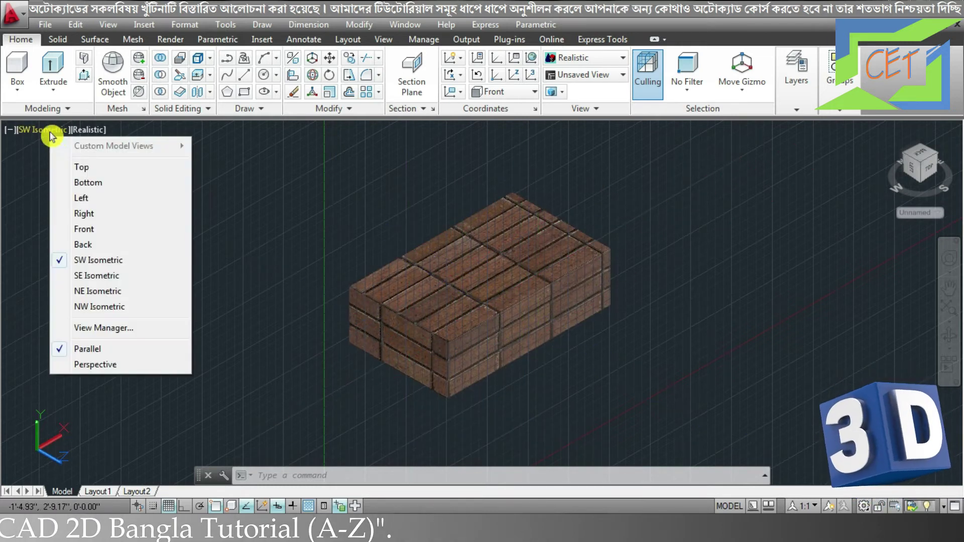
- Cycle the brick through SE, NE and NW Isometric views, zooming in between
{"action": "left_click", "coordinate": [94, 277]}
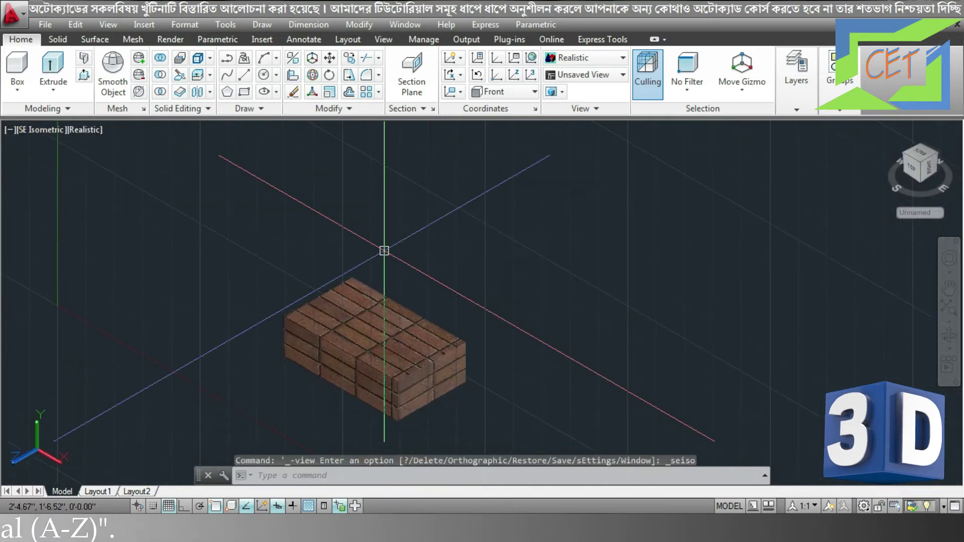
{"action": "scroll", "coordinate": [381, 383], "scroll_direction": "up", "scroll_amount": 1}
{"action": "scroll", "coordinate": [383, 386], "scroll_direction": "up", "scroll_amount": 3}
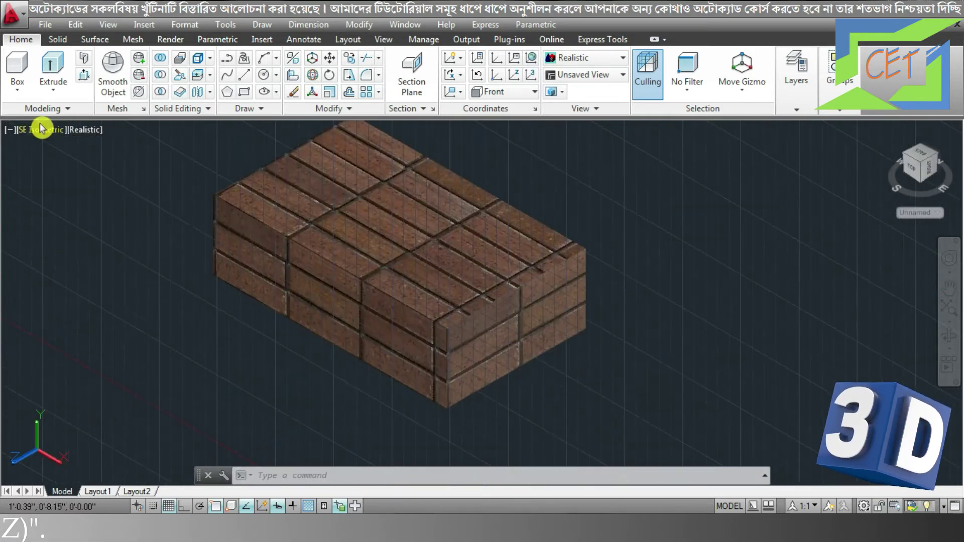
{"action": "left_click", "coordinate": [40, 130]}
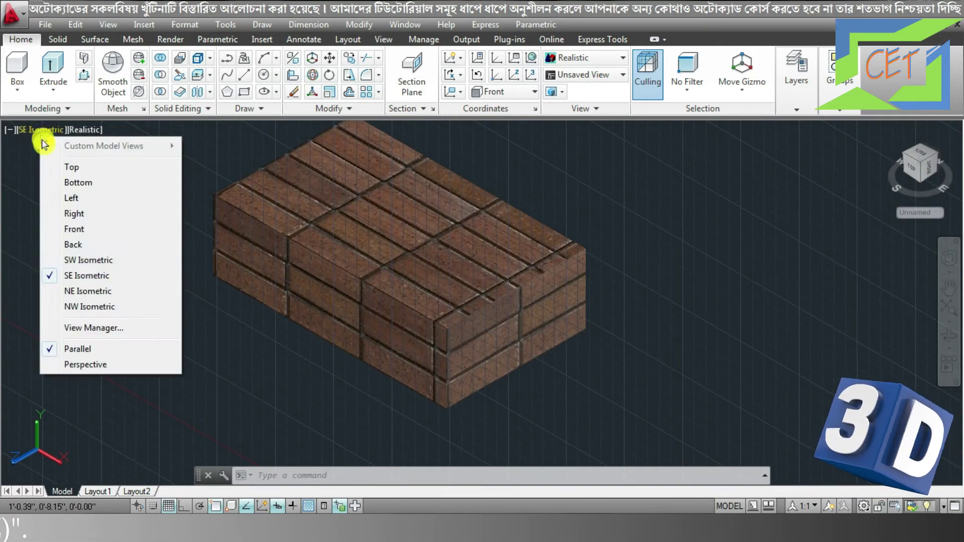
{"action": "left_click", "coordinate": [82, 291]}
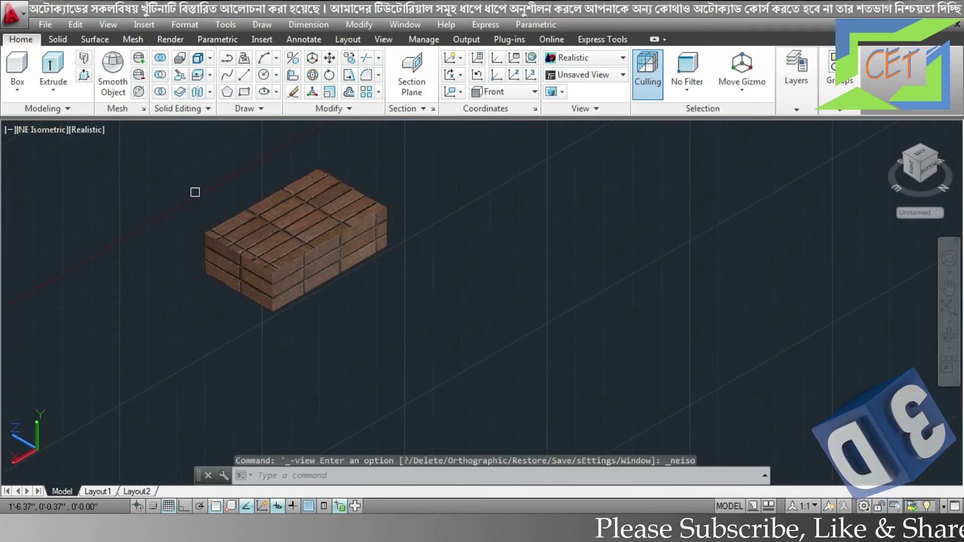
{"action": "scroll", "coordinate": [195, 198], "scroll_direction": "up", "scroll_amount": 3}
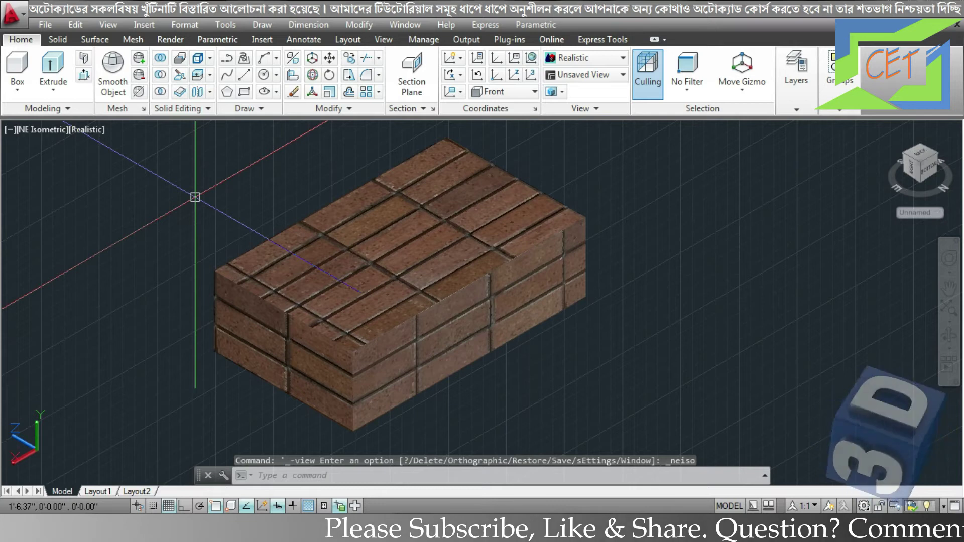
{"action": "left_click", "coordinate": [47, 130]}
{"action": "left_click", "coordinate": [95, 308]}
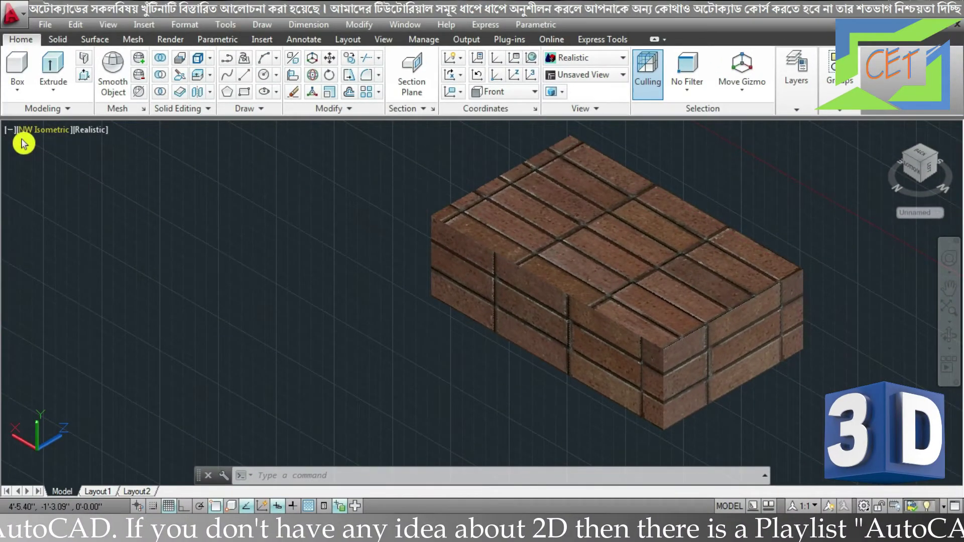
{"action": "left_click", "coordinate": [31, 132]}
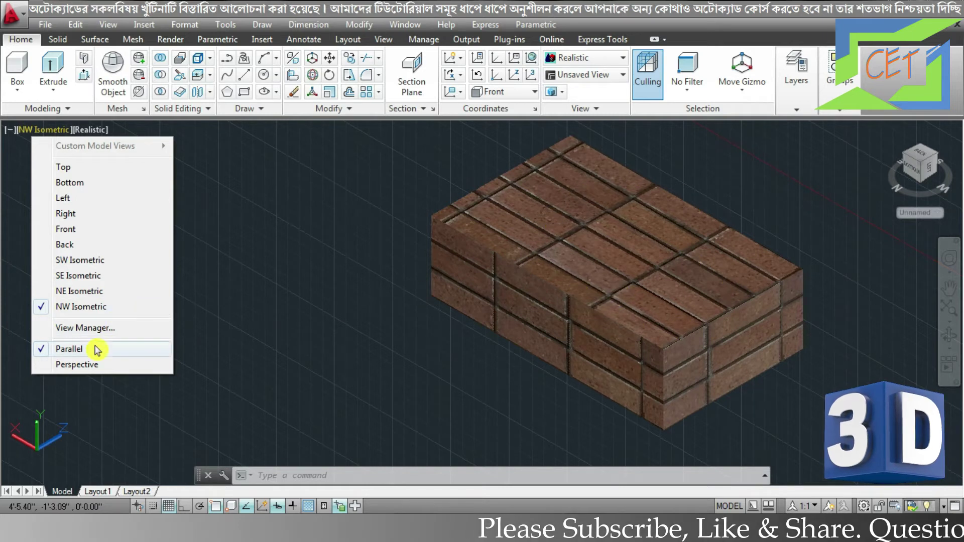
- Briefly switch the NW Isometric view to perspective, then back to Parallel projection
{"action": "left_click", "coordinate": [68, 365]}
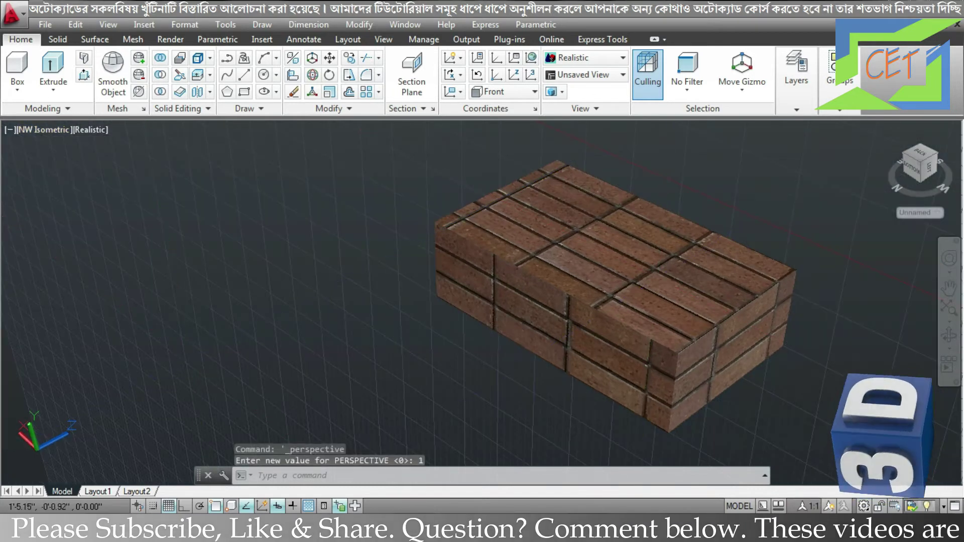
{"action": "mouse_move", "coordinate": [780, 263]}
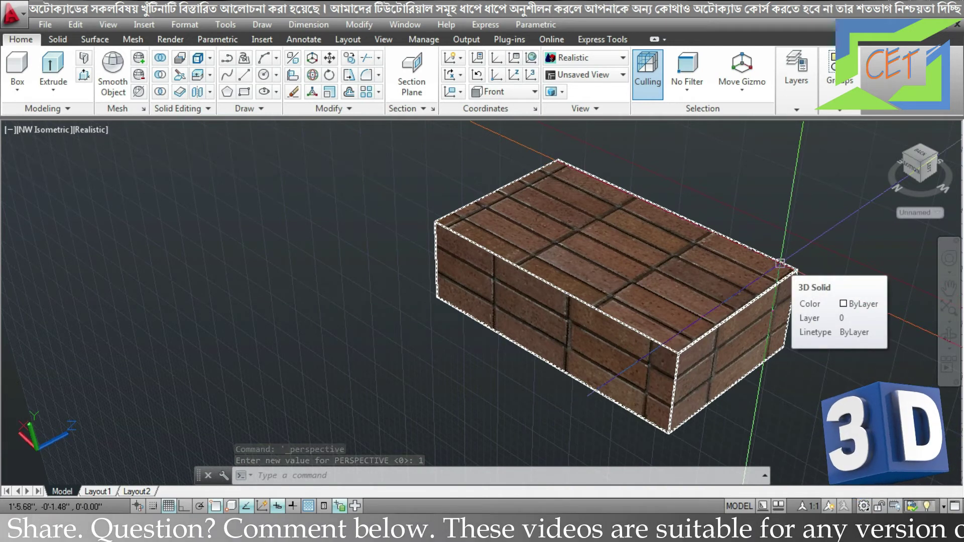
{"action": "left_click", "coordinate": [50, 130]}
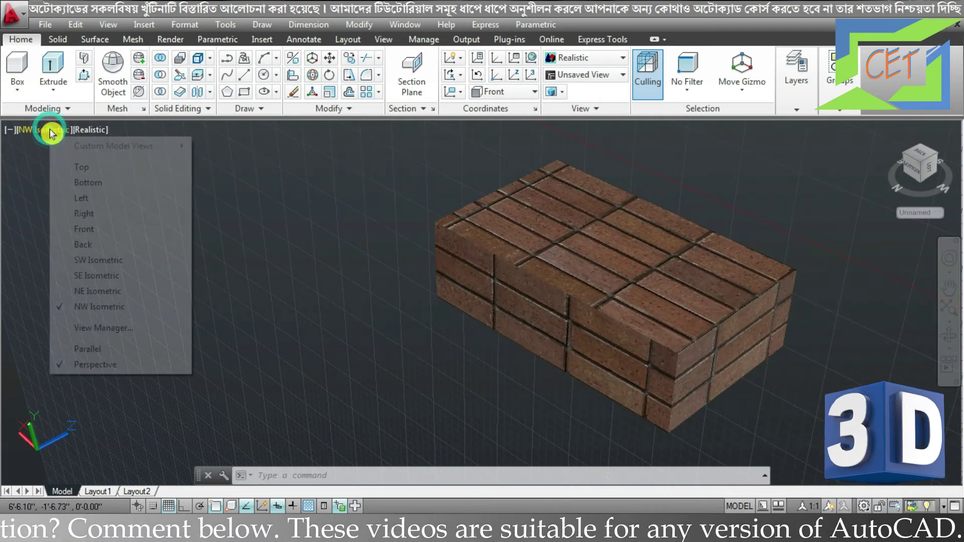
{"action": "left_click", "coordinate": [77, 351]}
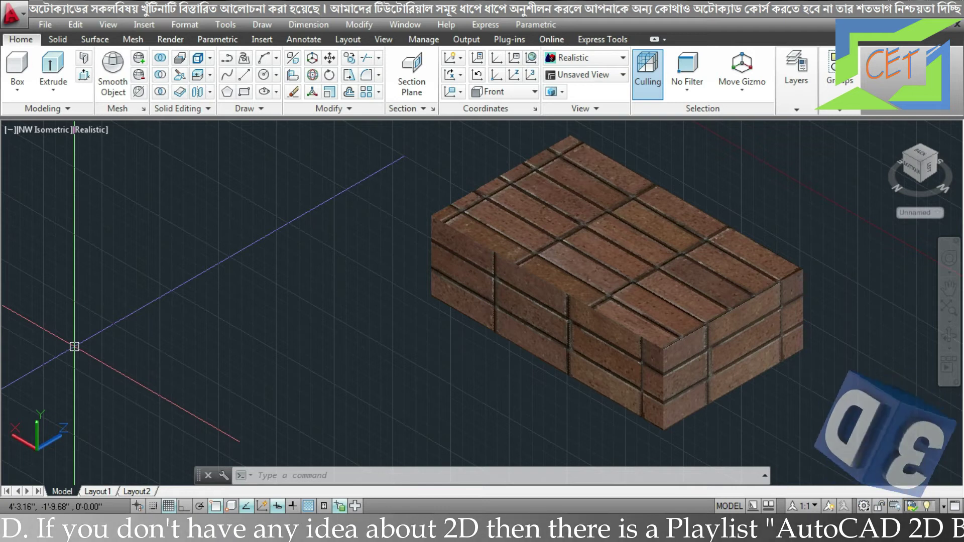
{"action": "left_click", "coordinate": [45, 130]}
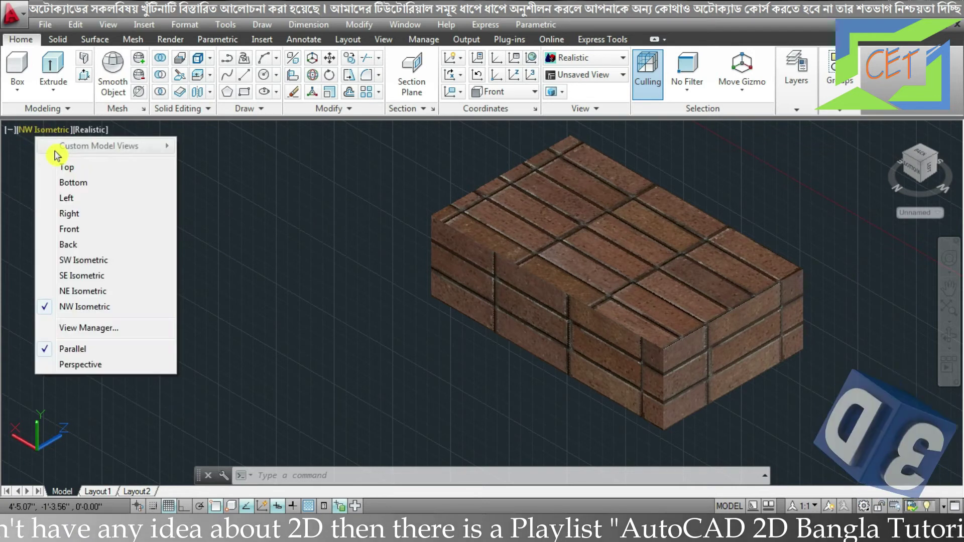
- Return to the Top view, pan the brick, and bring up the viewport layout options
{"action": "left_click", "coordinate": [73, 170]}
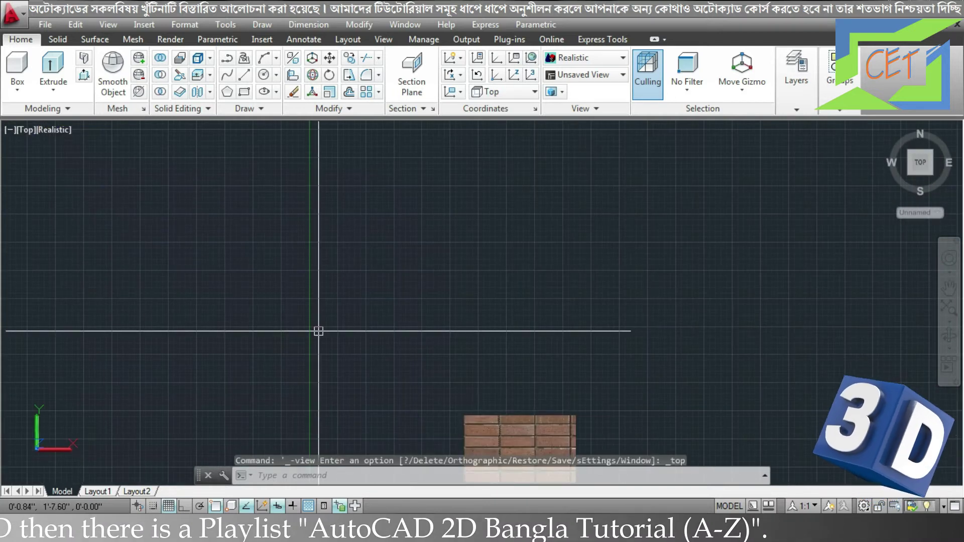
{"action": "middle_click_drag", "start_coordinate": [319, 331], "coordinate": [337, 318]}
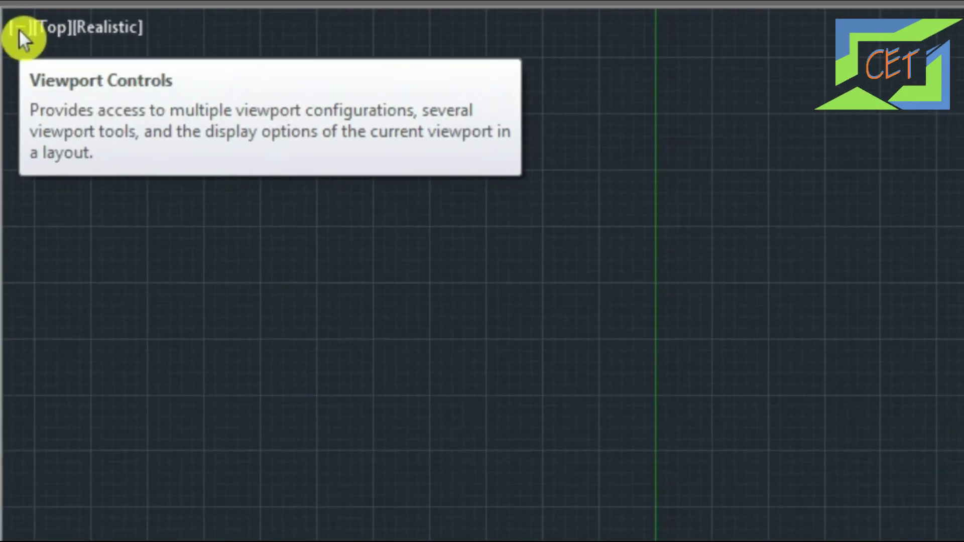
{"action": "left_click", "coordinate": [19, 29]}
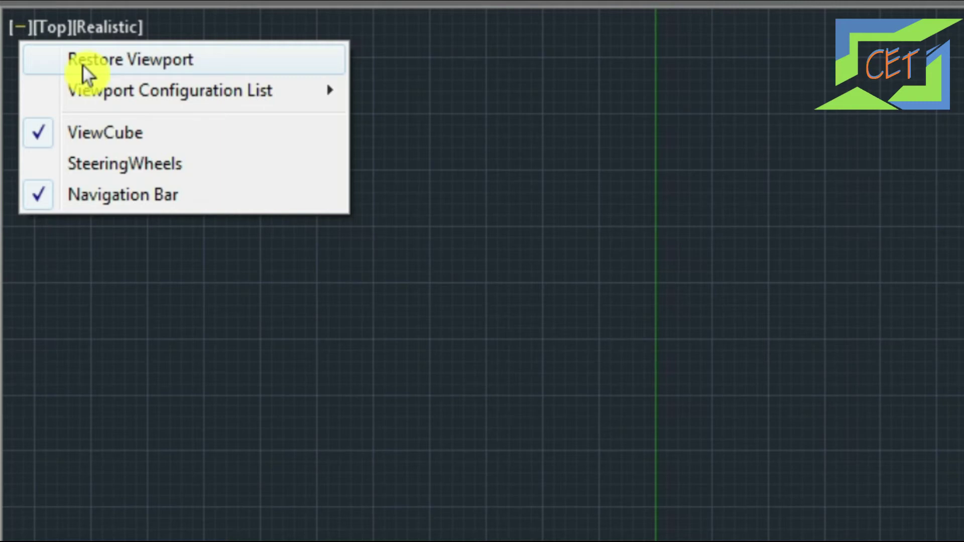
{"action": "mouse_move", "coordinate": [117, 134]}
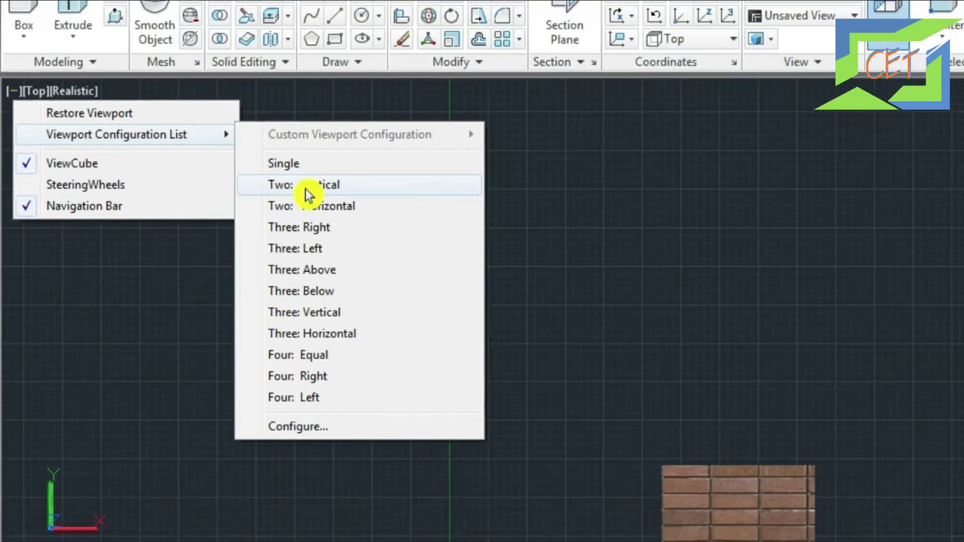
- Apply the Two: Vertical layout and pan and zoom the brick into the left viewport's centre
{"action": "left_click", "coordinate": [305, 186]}
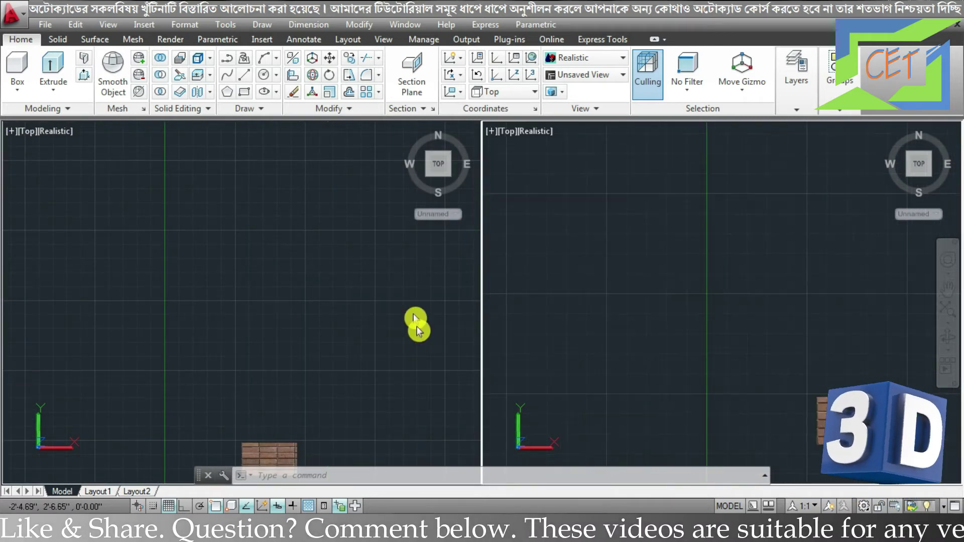
{"action": "left_click", "coordinate": [302, 355]}
{"action": "middle_click_drag", "start_coordinate": [301, 355], "coordinate": [313, 179]}
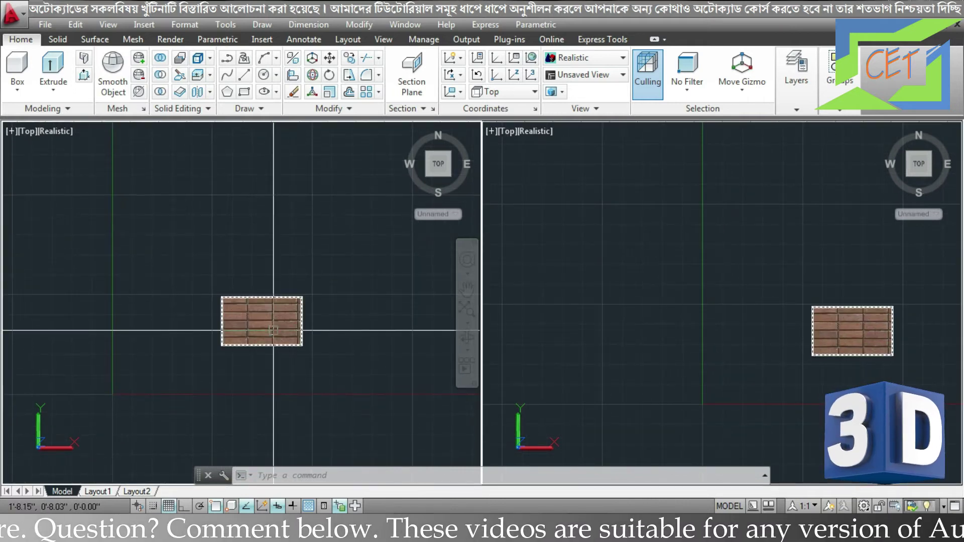
{"action": "scroll", "coordinate": [278, 326], "scroll_direction": "up", "scroll_amount": 3}
{"action": "left_click", "coordinate": [10, 131]}
{"action": "mouse_move", "coordinate": [86, 162]}
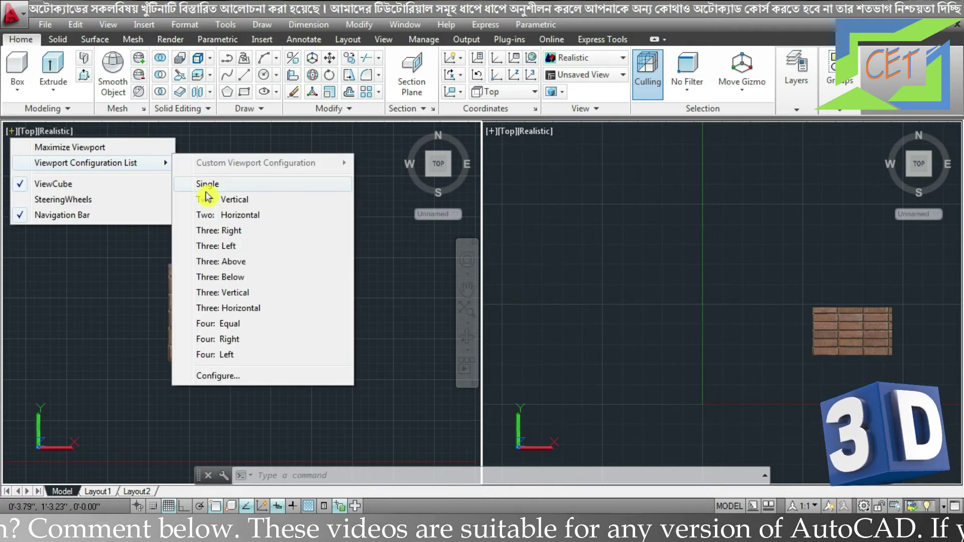
- Try the Three: Right layout, then switch to Four: Equal viewports
{"action": "left_click", "coordinate": [214, 235]}
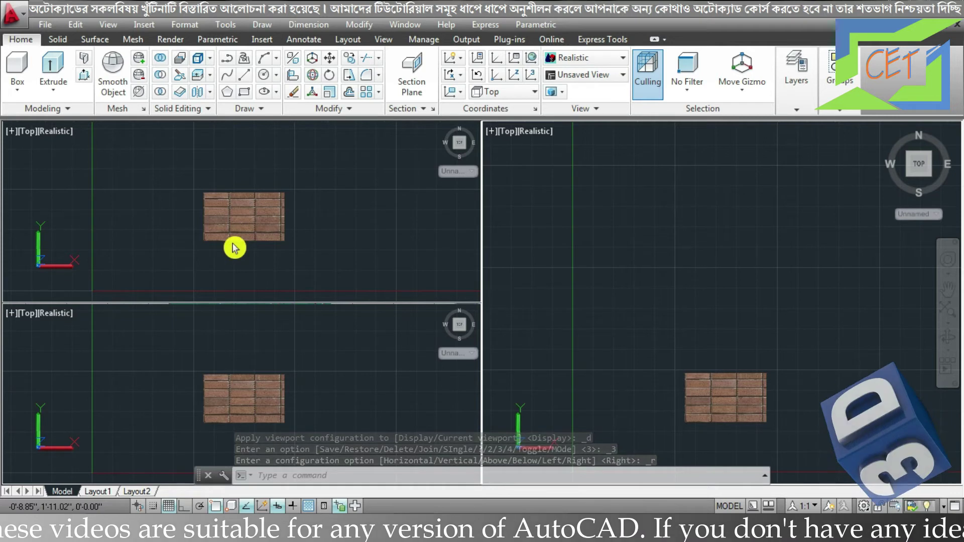
{"action": "left_click", "coordinate": [10, 132]}
{"action": "mouse_move", "coordinate": [86, 163]}
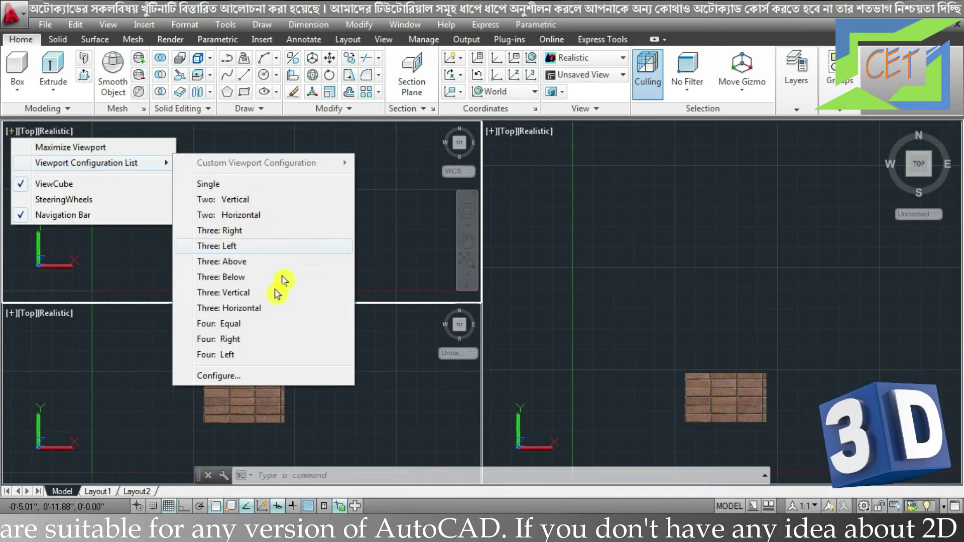
{"action": "left_click", "coordinate": [239, 325]}
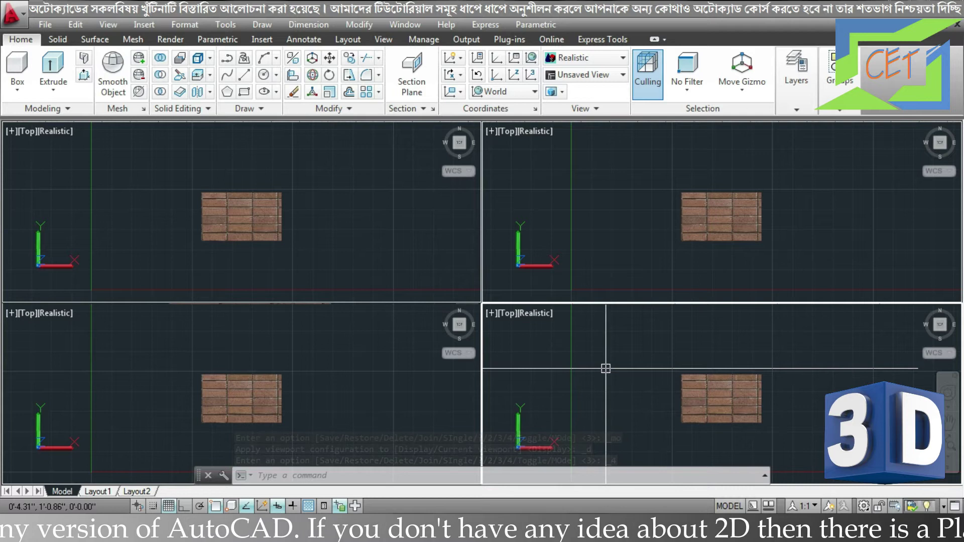
- Set the top-left viewport to SW Isometric and zoom in on the brick
{"action": "left_click", "coordinate": [29, 134]}
{"action": "left_click", "coordinate": [28, 132]}
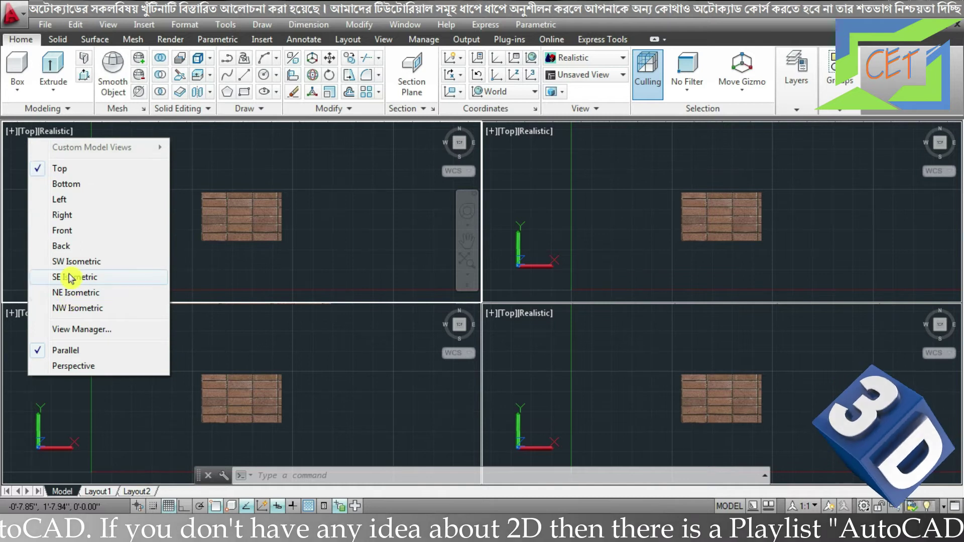
{"action": "left_click", "coordinate": [71, 261]}
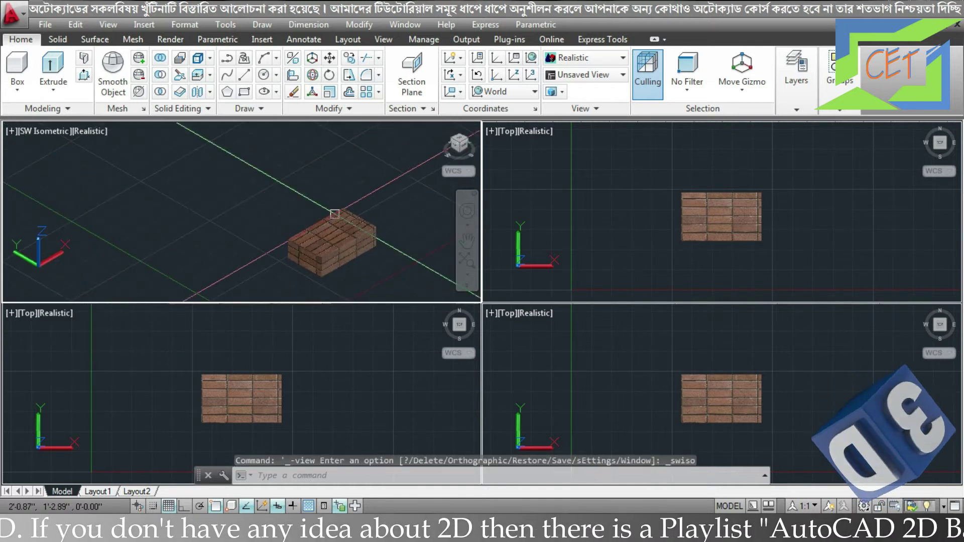
{"action": "scroll", "coordinate": [367, 259], "scroll_direction": "up", "scroll_amount": 2}
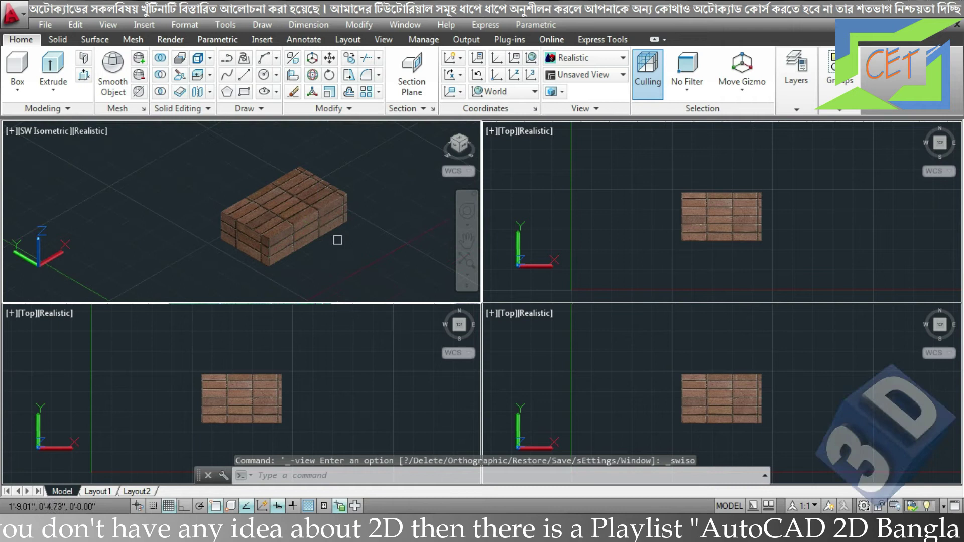
{"action": "scroll", "coordinate": [366, 258], "scroll_direction": "up", "scroll_amount": 2}
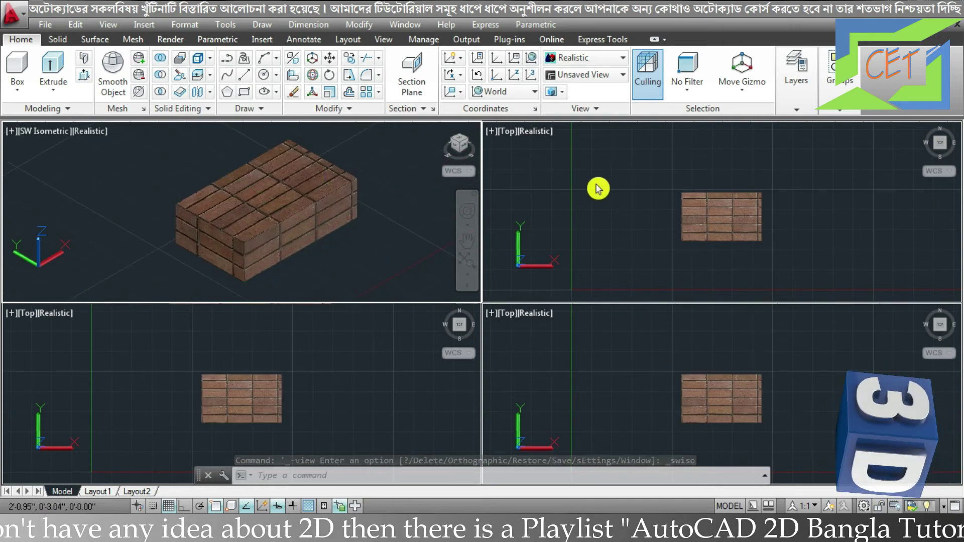
- Set the top-right viewport to SE Isometric and the bottom-right to NW Isometric, filling it
{"action": "left_click", "coordinate": [512, 139]}
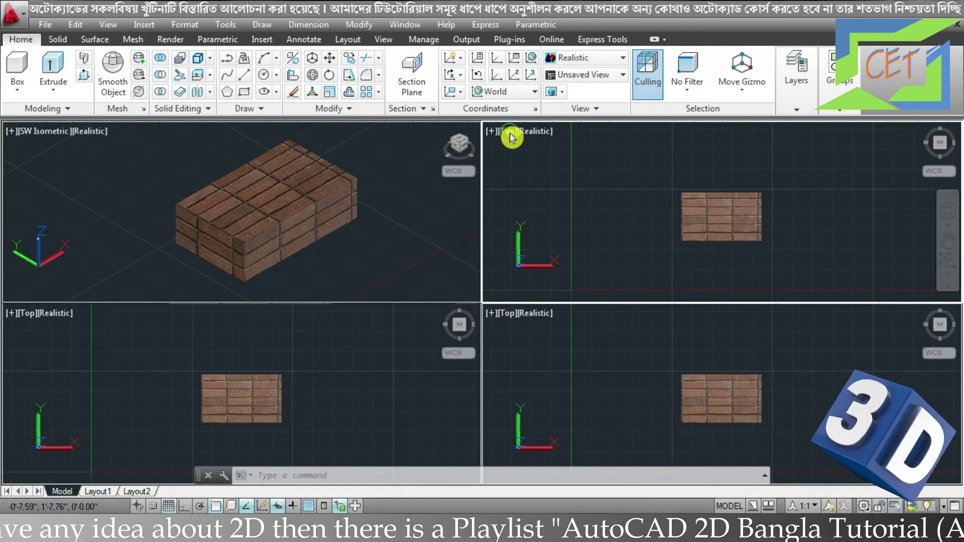
{"action": "left_click", "coordinate": [510, 133]}
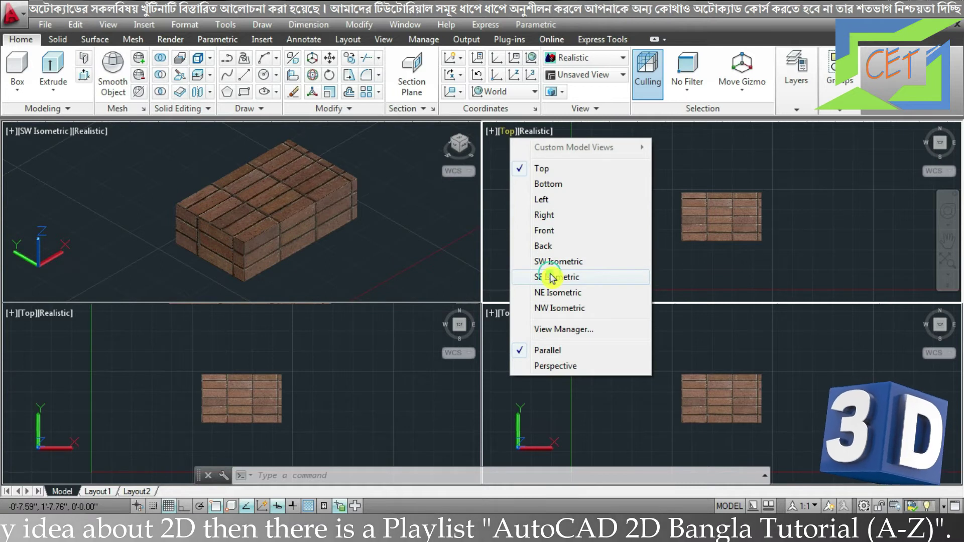
{"action": "left_click", "coordinate": [552, 277]}
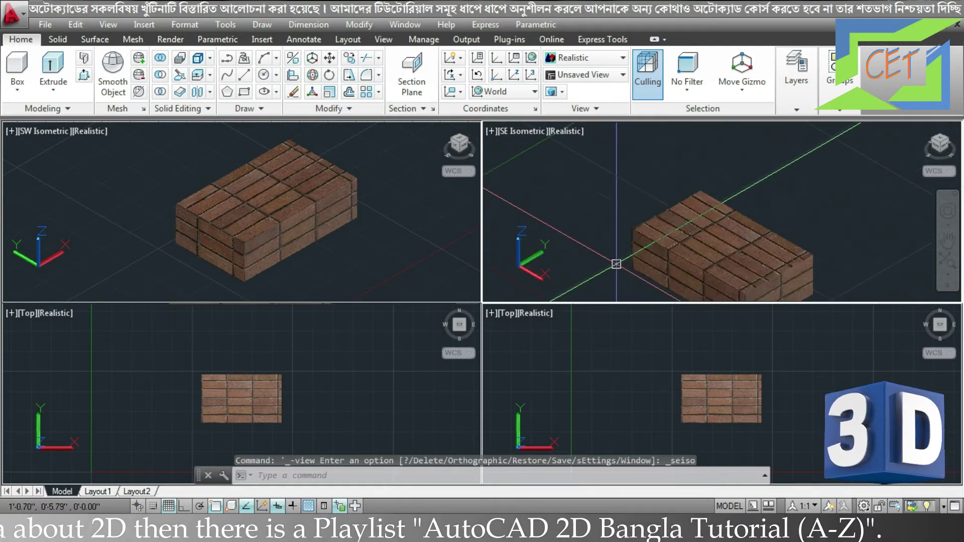
{"action": "left_click", "coordinate": [596, 360]}
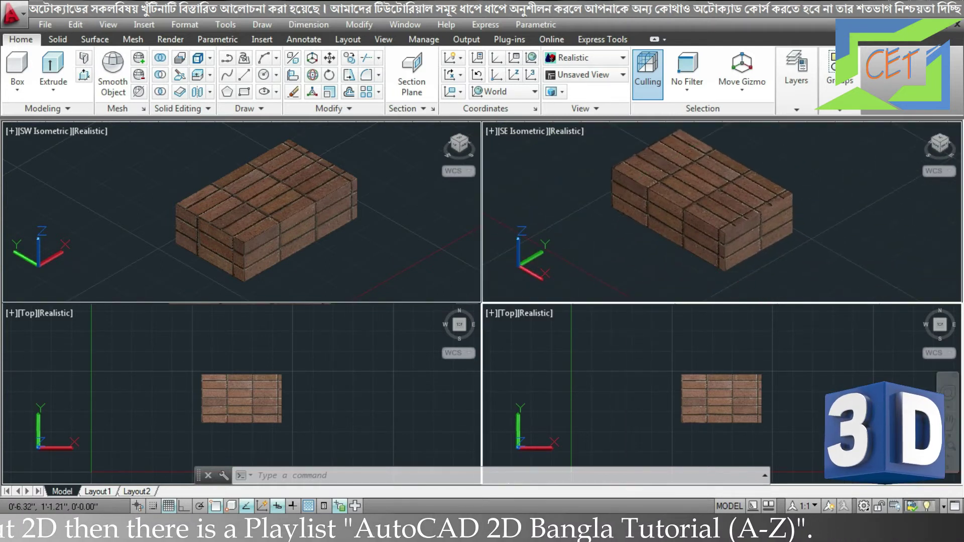
{"action": "left_click", "coordinate": [510, 316]}
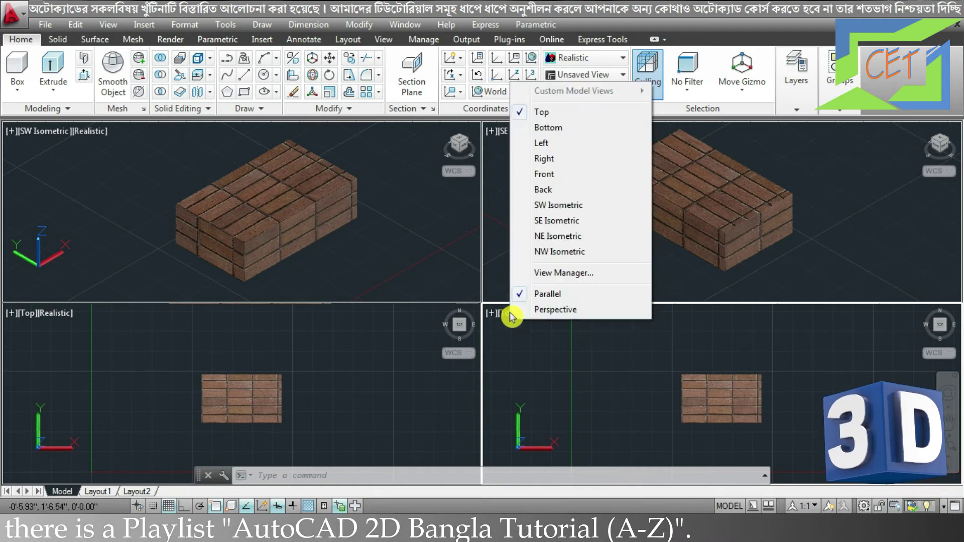
{"action": "left_click", "coordinate": [551, 252]}
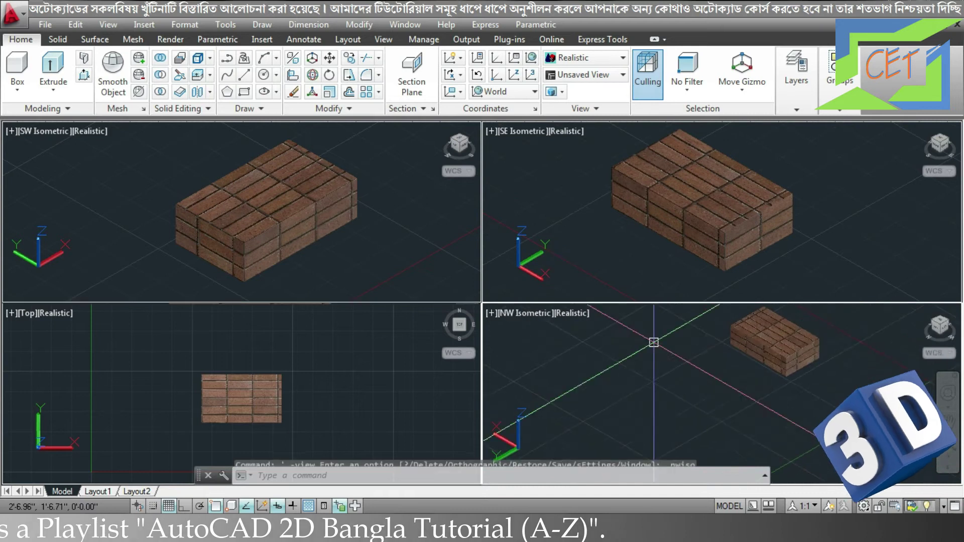
{"action": "scroll", "coordinate": [829, 336], "scroll_direction": "up", "scroll_amount": 2}
{"action": "middle_click_drag", "start_coordinate": [831, 334], "coordinate": [818, 373]}
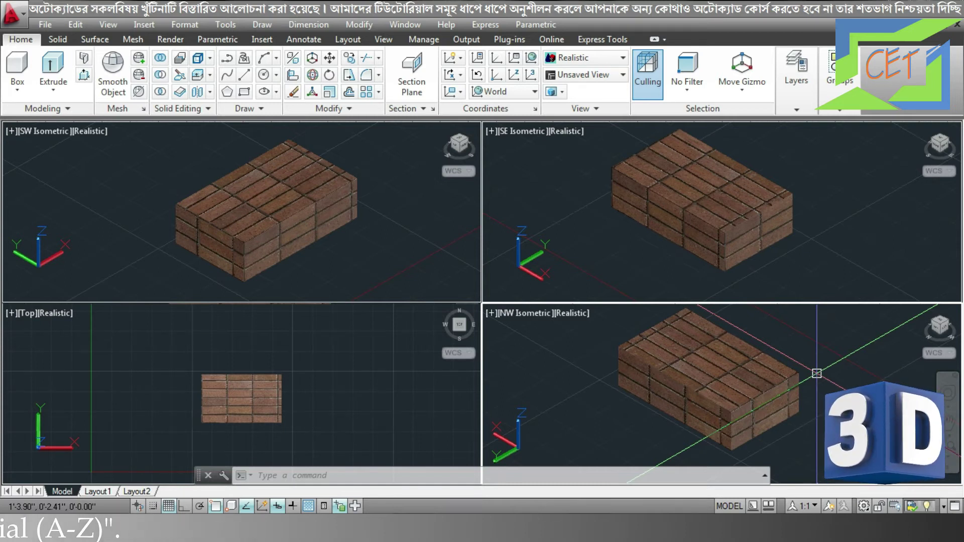
- Reduce the layout to a Single SW Isometric viewport and bring up the visual style list
{"action": "left_click", "coordinate": [12, 134]}
{"action": "left_click", "coordinate": [12, 133]}
{"action": "mouse_move", "coordinate": [87, 163]}
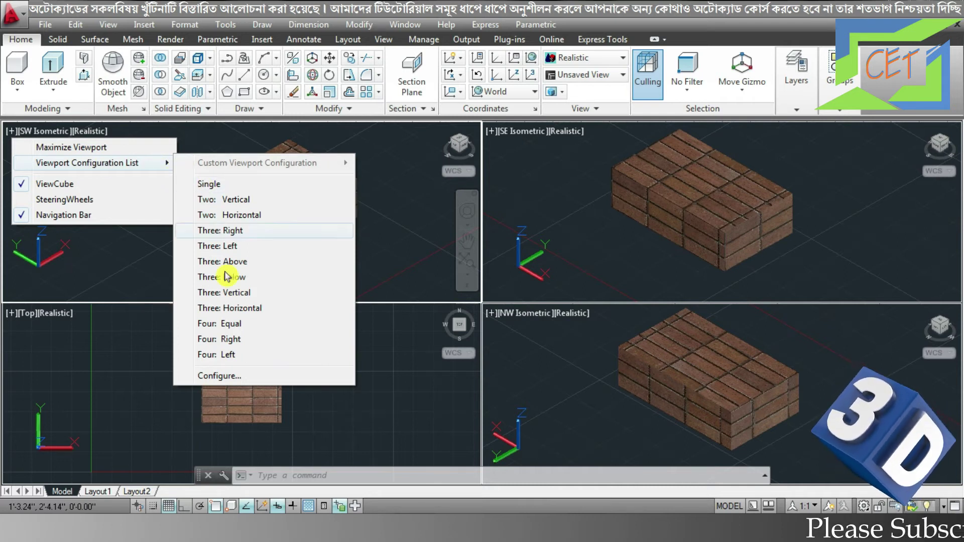
{"action": "left_click", "coordinate": [218, 187]}
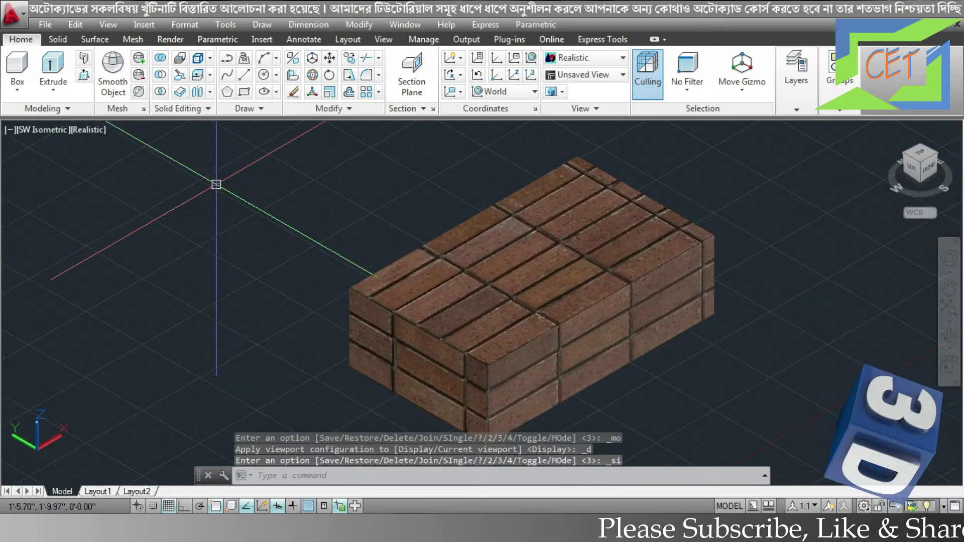
{"action": "left_click", "coordinate": [9, 130]}
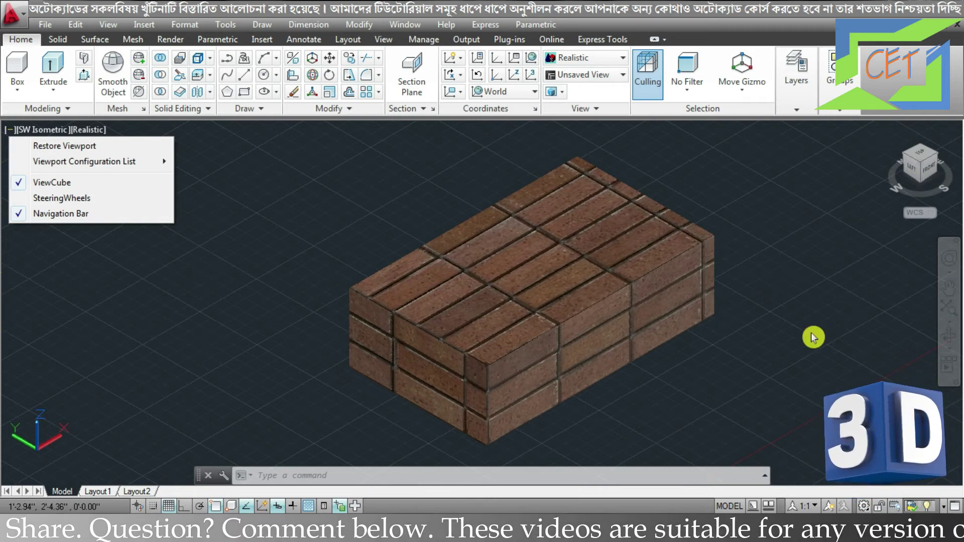
{"action": "left_click", "coordinate": [785, 333]}
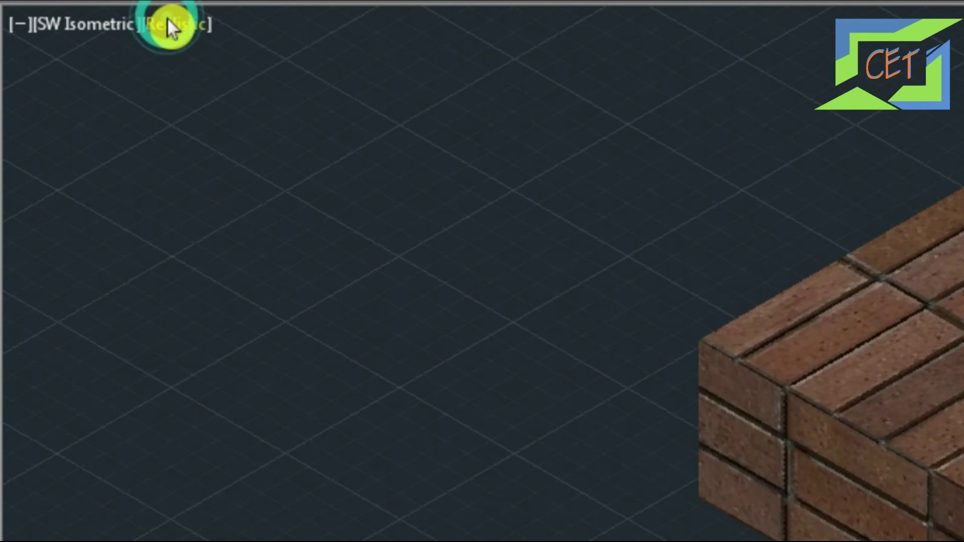
{"action": "left_click", "coordinate": [167, 21]}
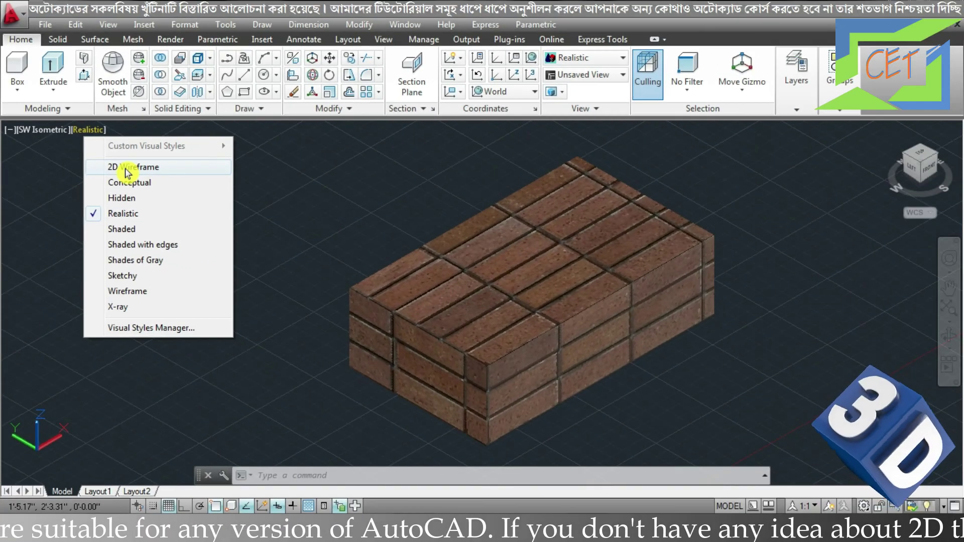
- Render the brick in 2D Wireframe, then in the Conceptual style
{"action": "left_click", "coordinate": [171, 145]}
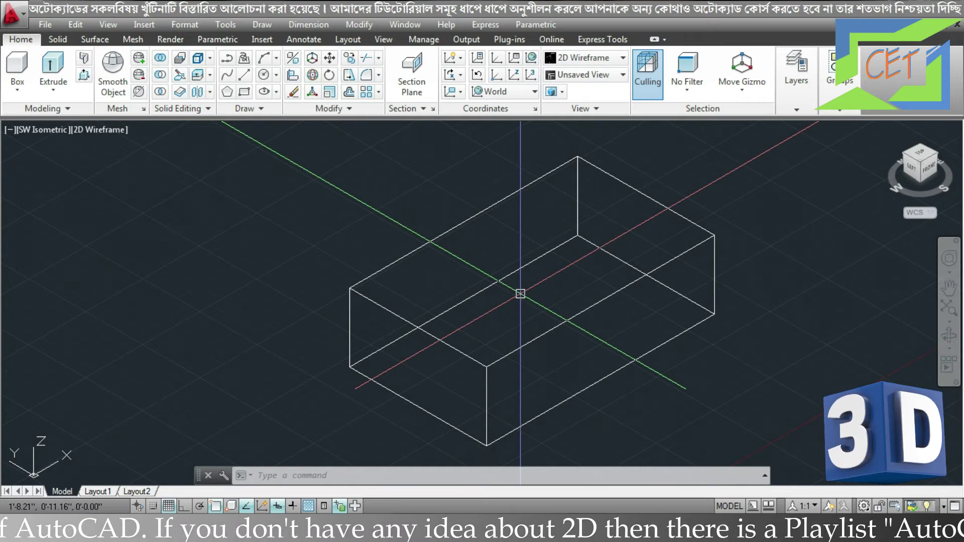
{"action": "left_click", "coordinate": [89, 132]}
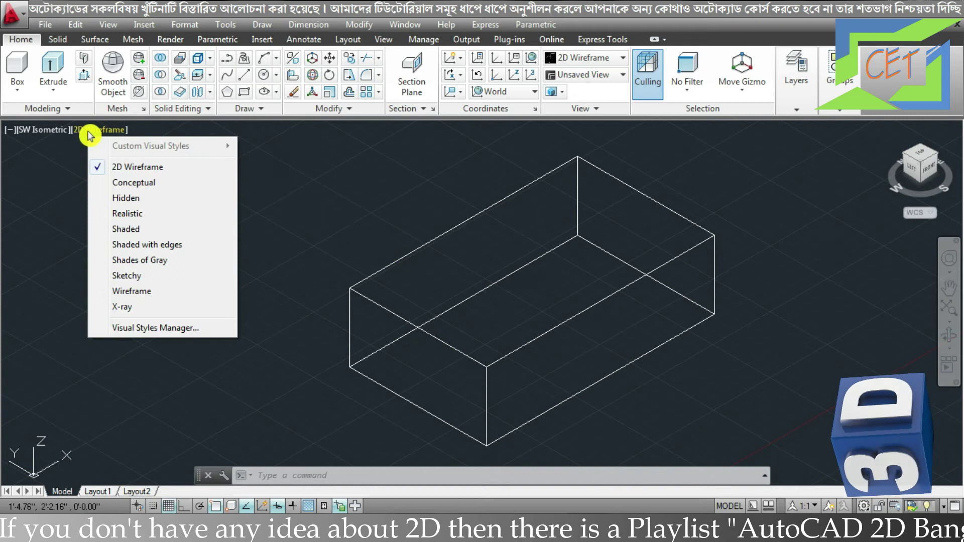
{"action": "left_click", "coordinate": [118, 184]}
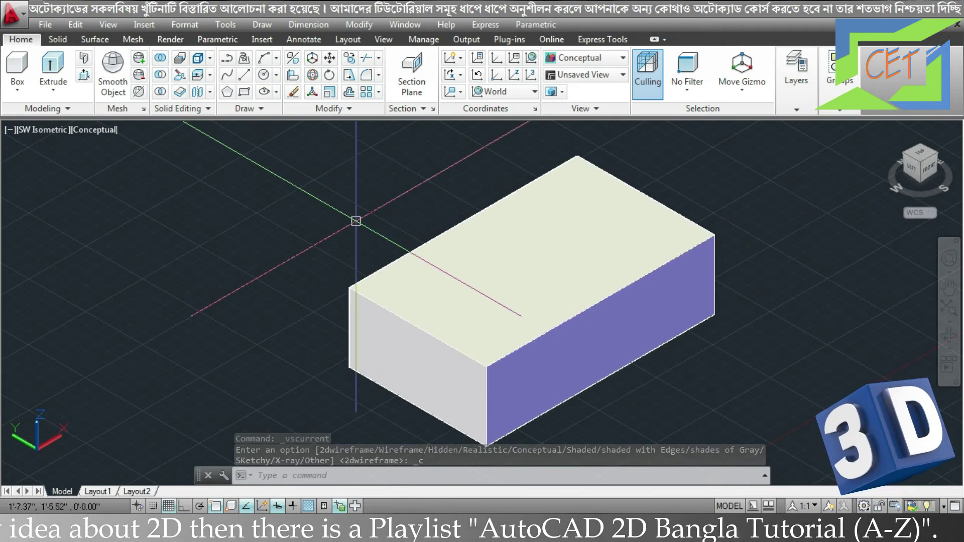
- Show the box in the Hidden style, then Realistic with brick texture
{"action": "left_click", "coordinate": [93, 140]}
{"action": "left_click", "coordinate": [130, 203]}
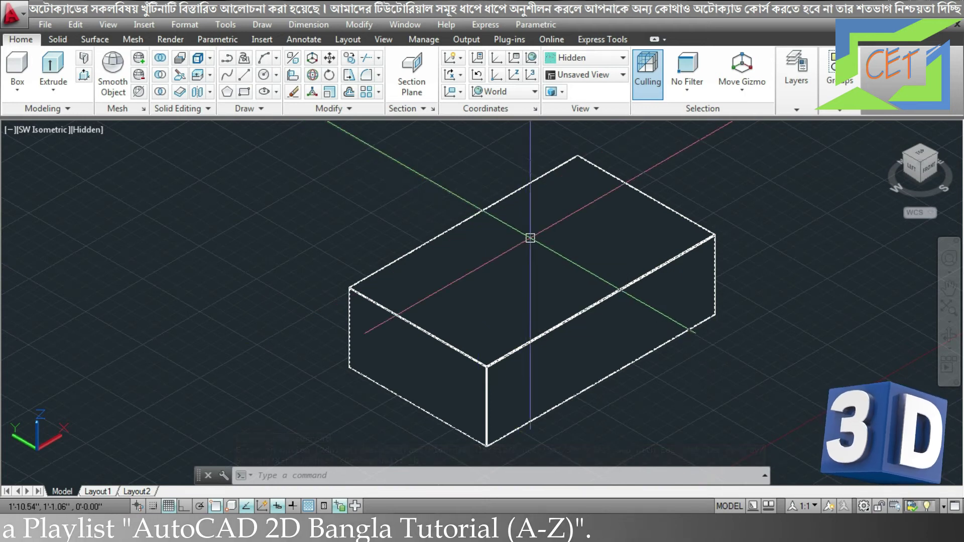
{"action": "mouse_move", "coordinate": [568, 227]}
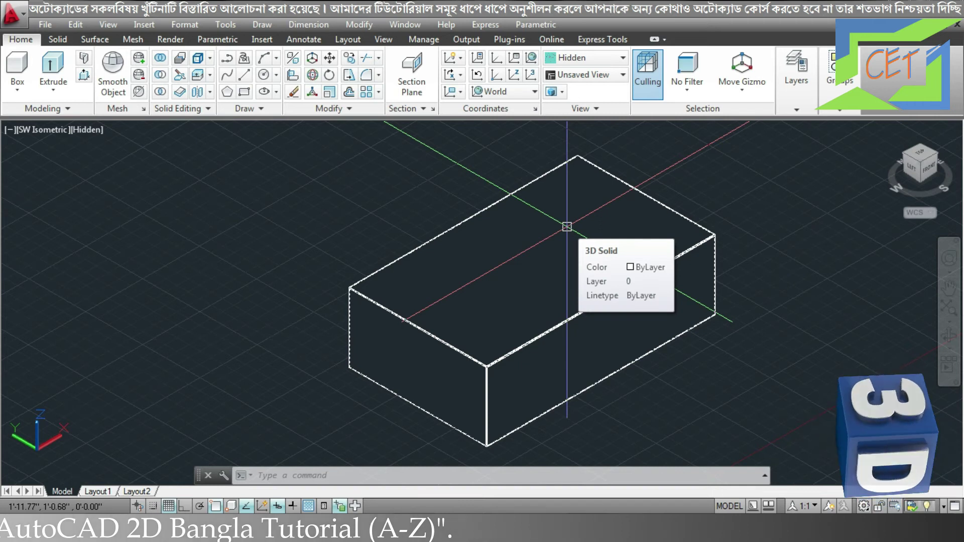
{"action": "left_click", "coordinate": [87, 130]}
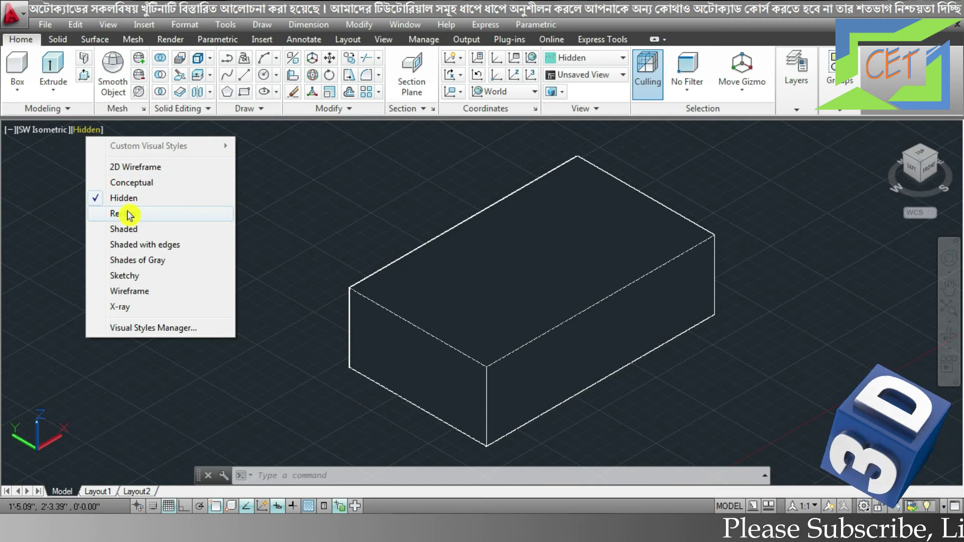
{"action": "left_click", "coordinate": [129, 215]}
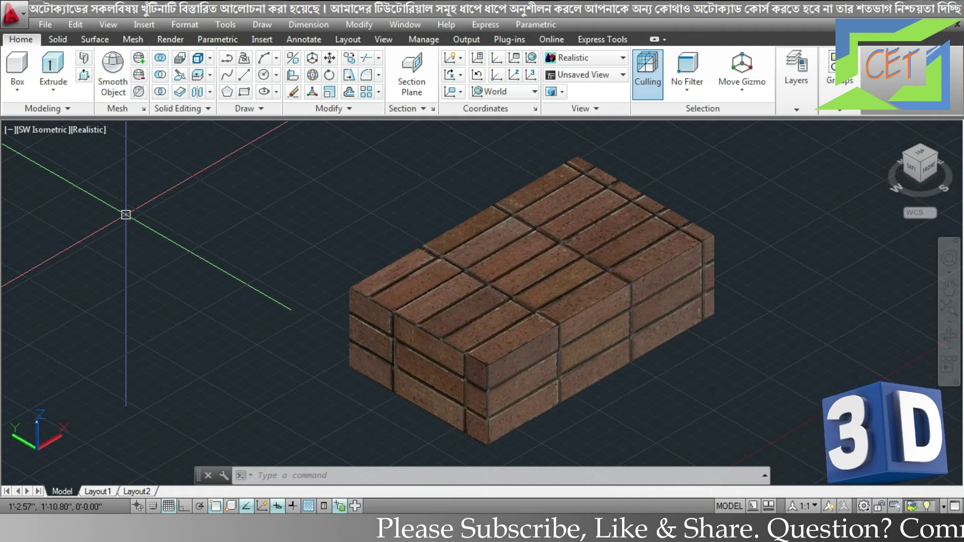
- Show the brick in the Shaded, Shaded with edges, then Shades of Gray visual styles
{"action": "left_click", "coordinate": [86, 131]}
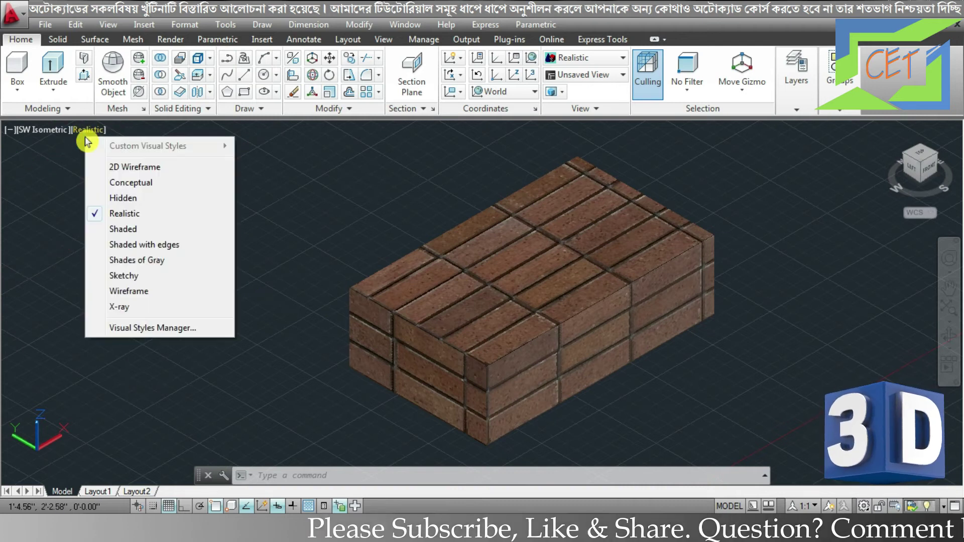
{"action": "left_click", "coordinate": [123, 230]}
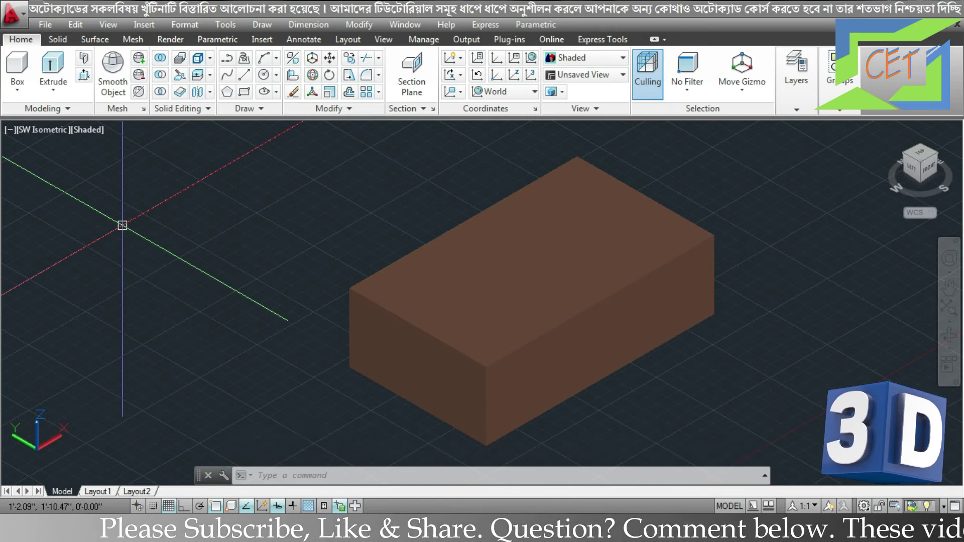
{"action": "left_click", "coordinate": [88, 133]}
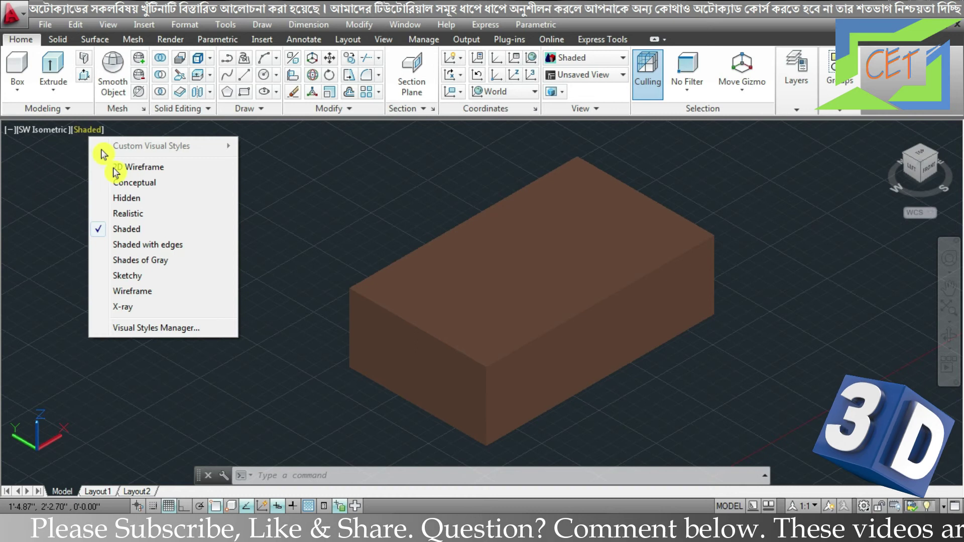
{"action": "left_click", "coordinate": [133, 246]}
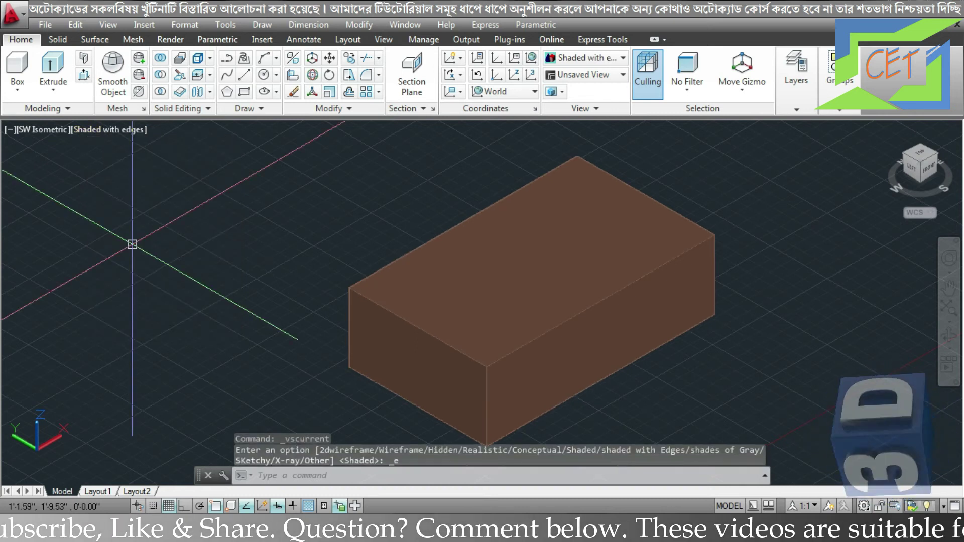
{"action": "left_click", "coordinate": [428, 242]}
{"action": "key", "text": "Escape"}
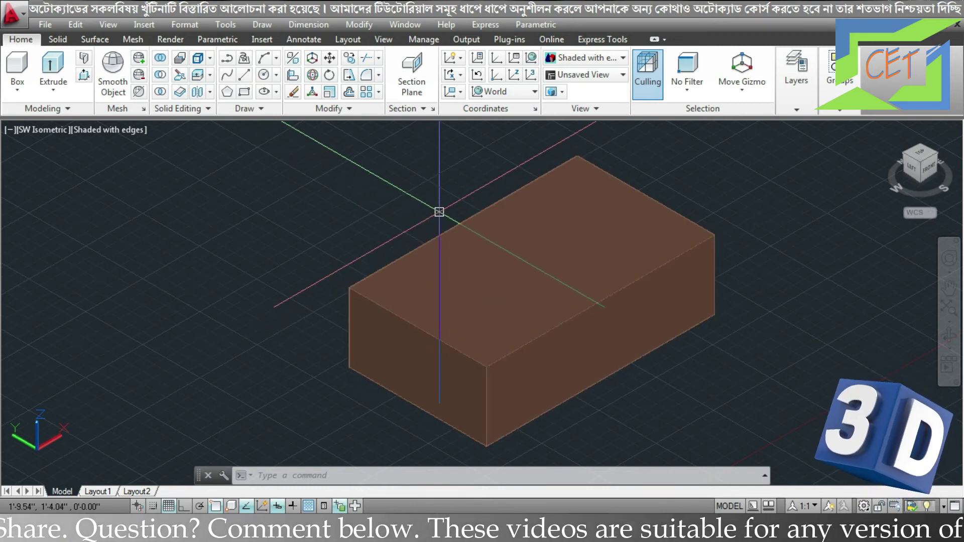
{"action": "left_click", "coordinate": [110, 129]}
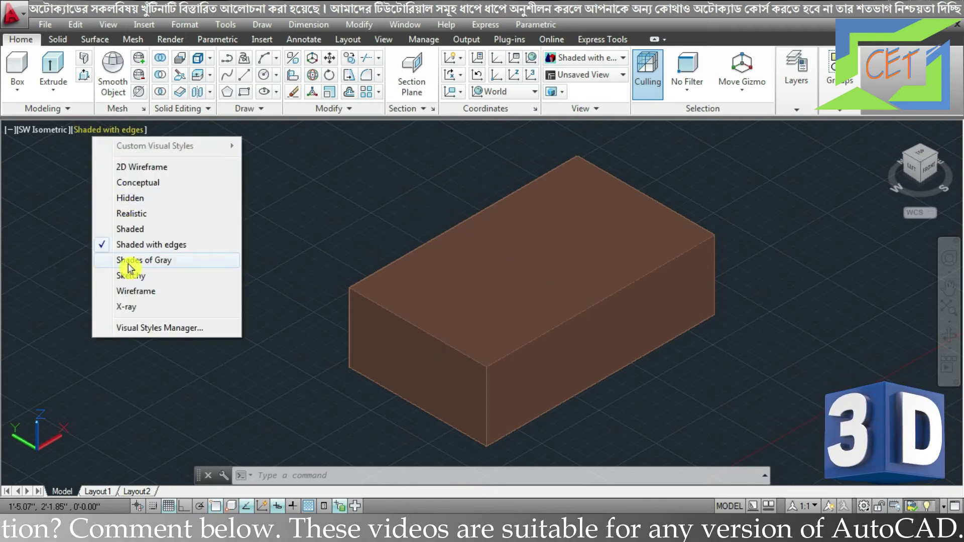
{"action": "left_click", "coordinate": [154, 261]}
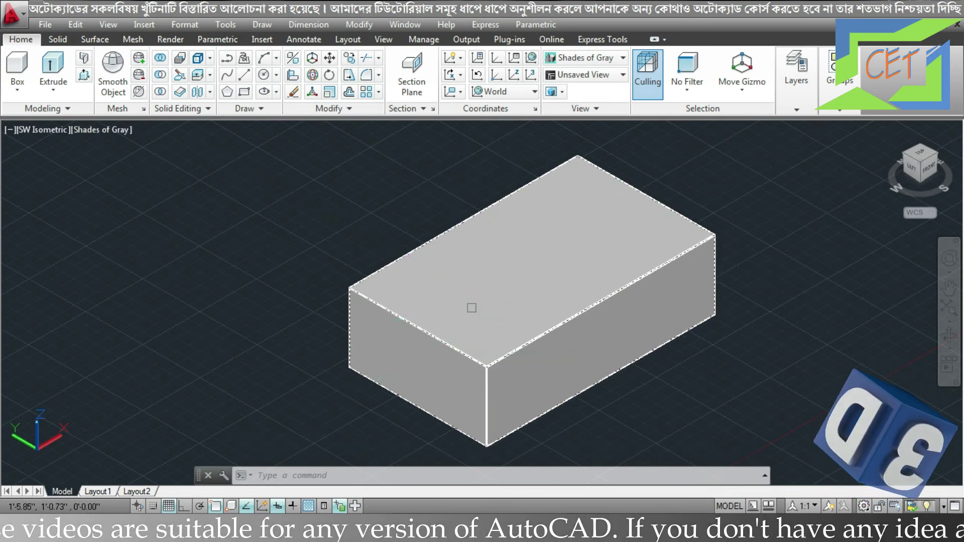
- Cycle the brick through Sketchy, Wireframe and X-Ray, finishing in Shades of Gray
{"action": "left_click", "coordinate": [102, 143]}
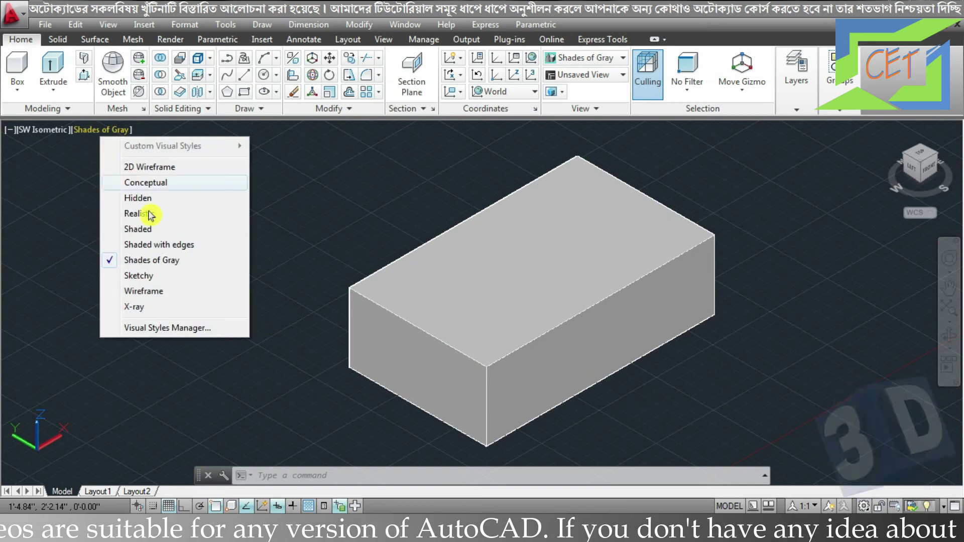
{"action": "left_click", "coordinate": [149, 278]}
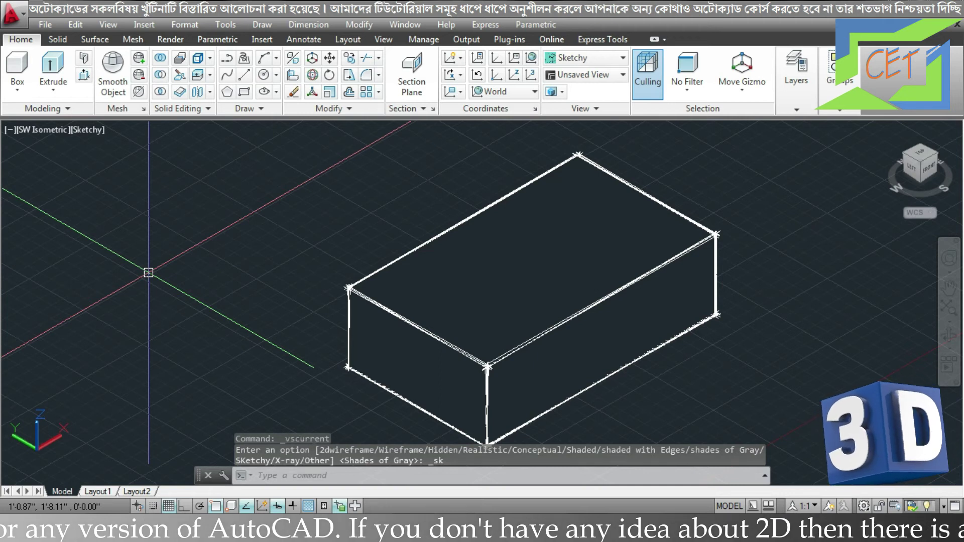
{"action": "left_click", "coordinate": [91, 130]}
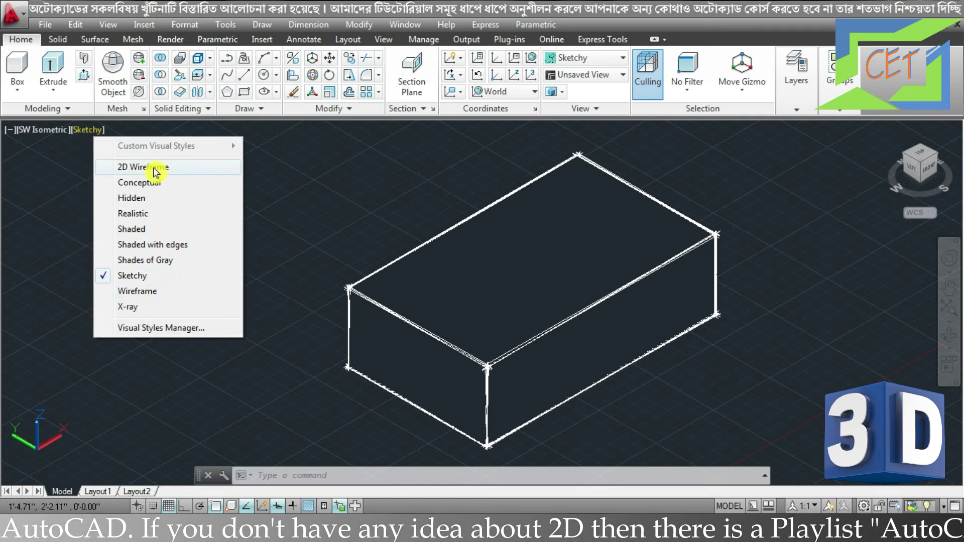
{"action": "left_click", "coordinate": [139, 296]}
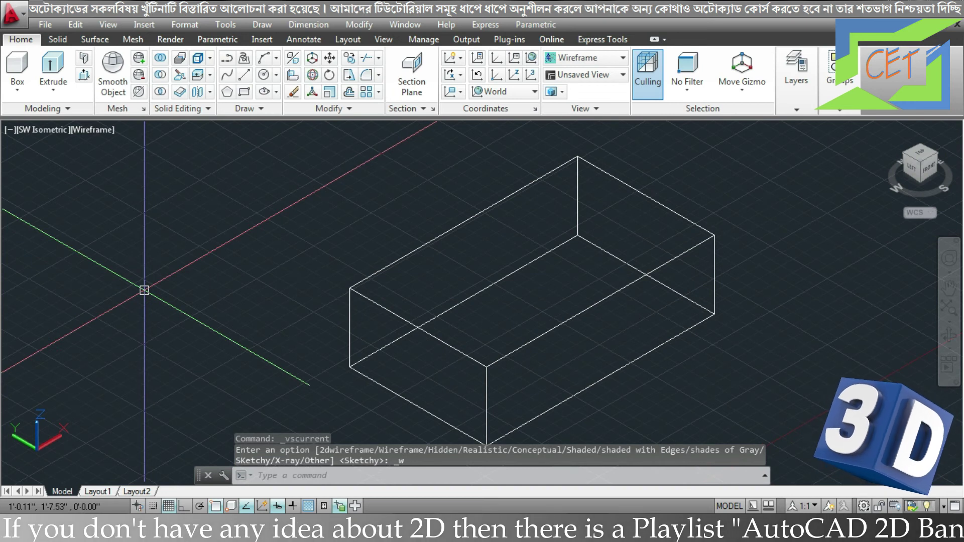
{"action": "left_click", "coordinate": [92, 129]}
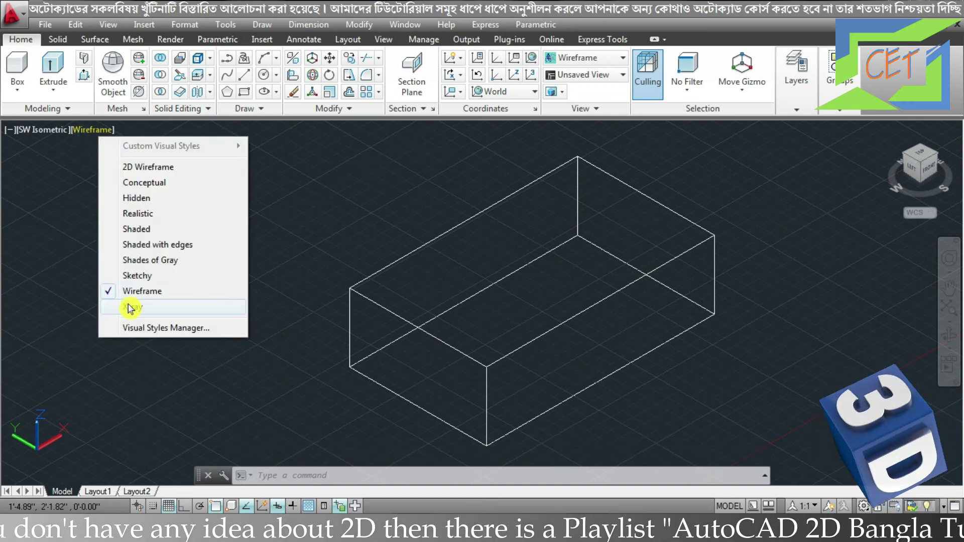
{"action": "left_click", "coordinate": [129, 307]}
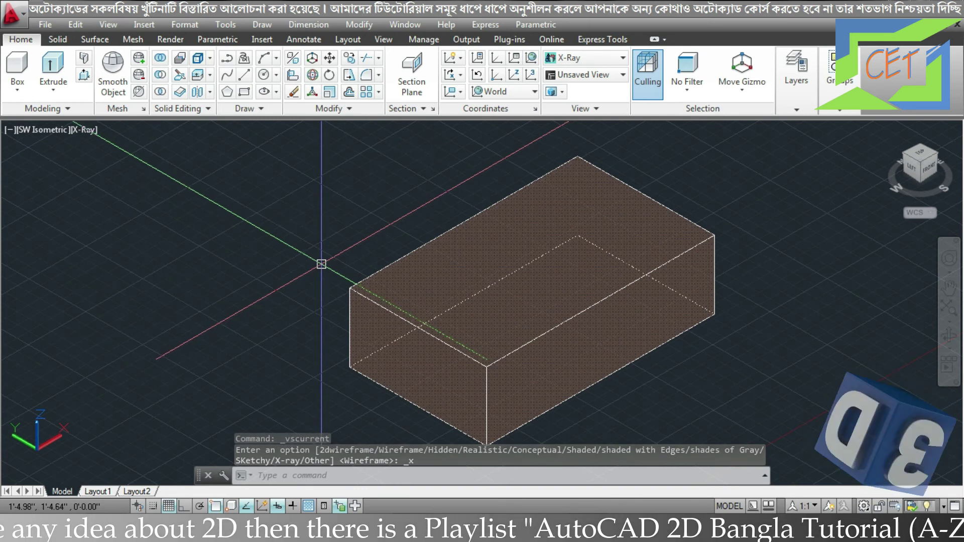
{"action": "left_click", "coordinate": [82, 133]}
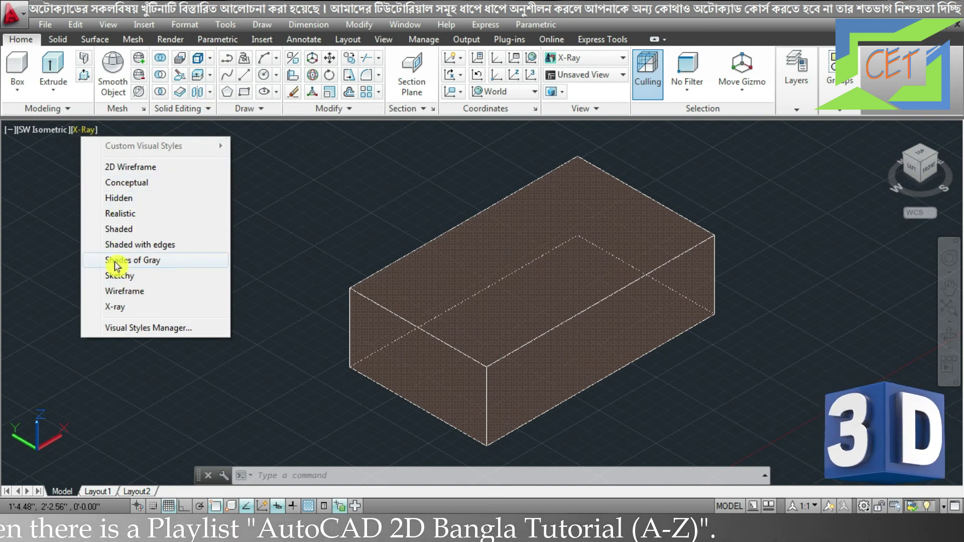
{"action": "left_click", "coordinate": [120, 261]}
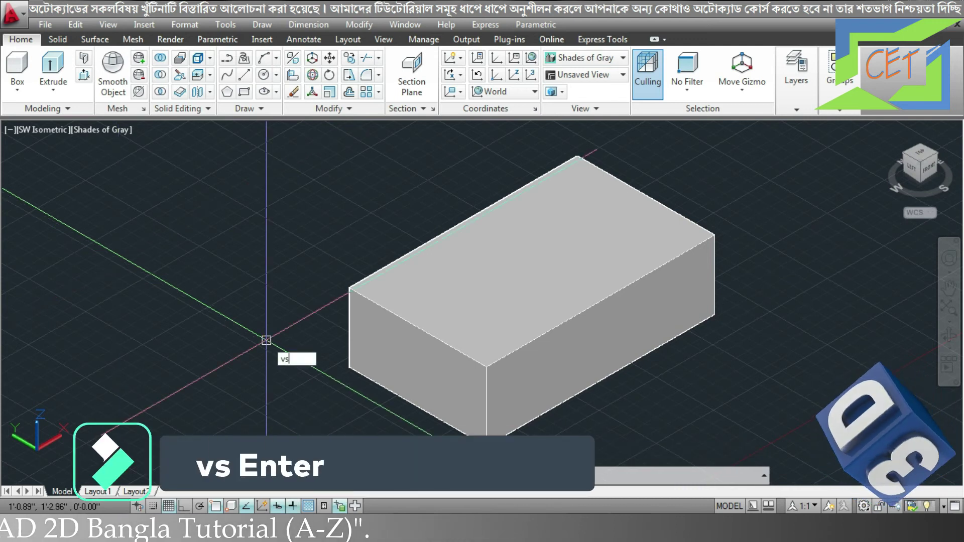
- Use the VS command to set the Realistic visual style, showing the brick texture
{"action": "type", "text": "vs"}
{"action": "key", "text": "Return"}
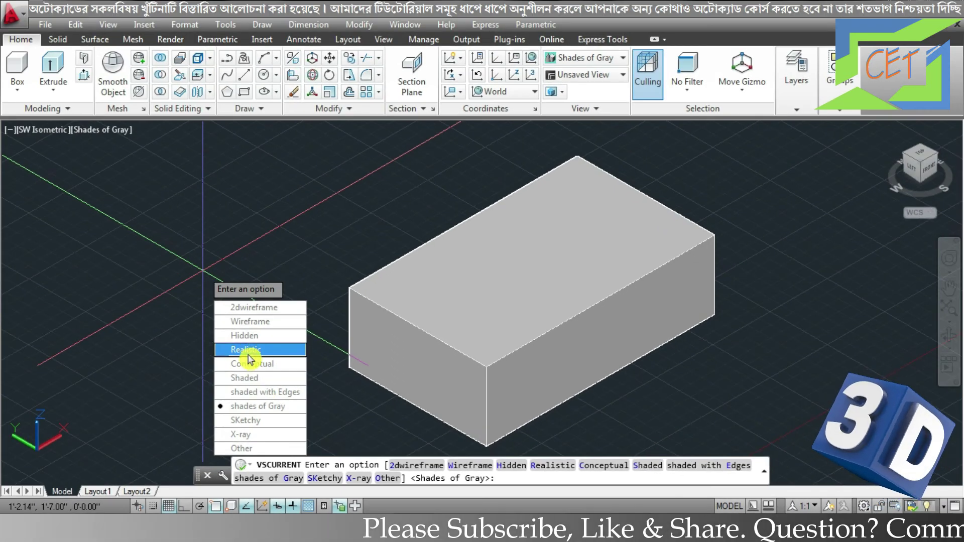
{"action": "left_click", "coordinate": [250, 350]}
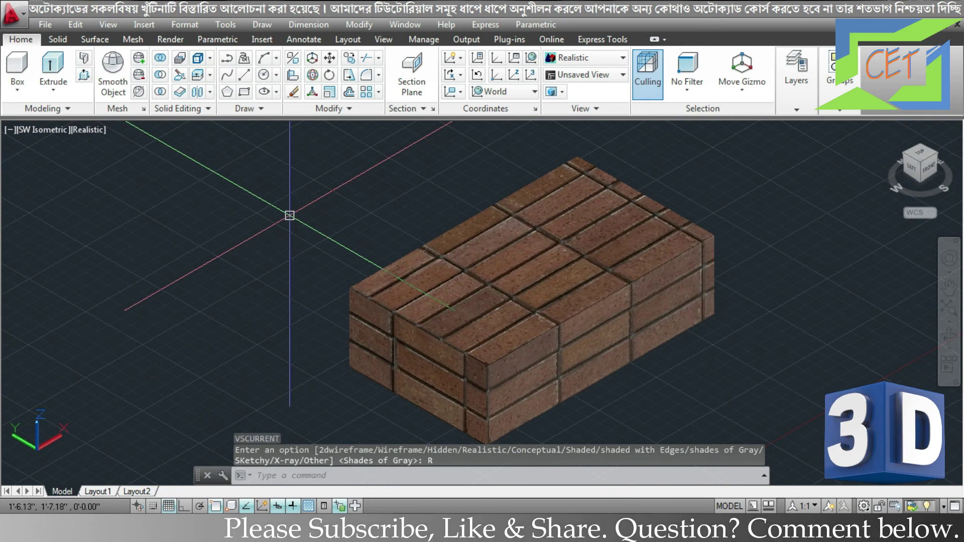
{"action": "left_click", "coordinate": [644, 76]}
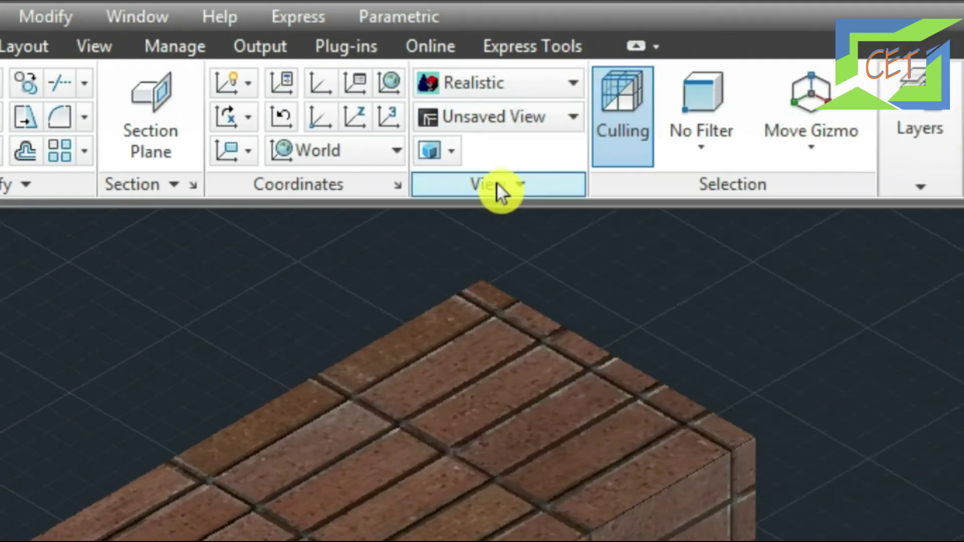
- Apply Shades of Gray from the Home ribbon gallery, then view the View tab's Visual Styles gallery
{"action": "left_click", "coordinate": [541, 81]}
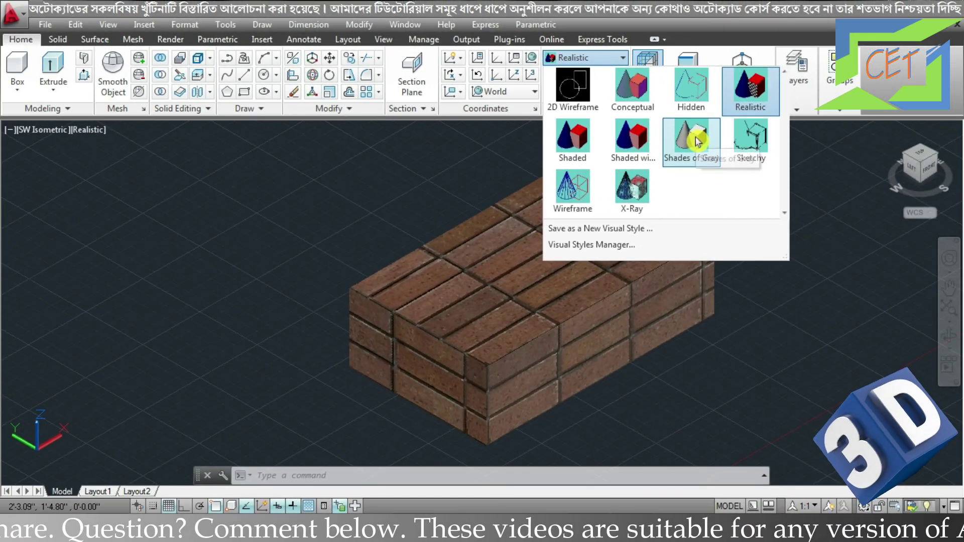
{"action": "left_click", "coordinate": [697, 142]}
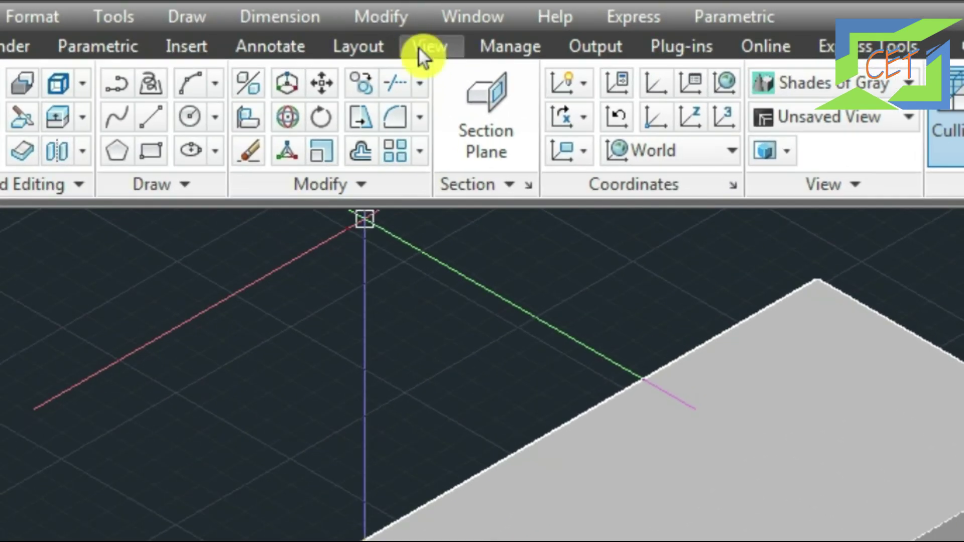
{"action": "left_click", "coordinate": [425, 49]}
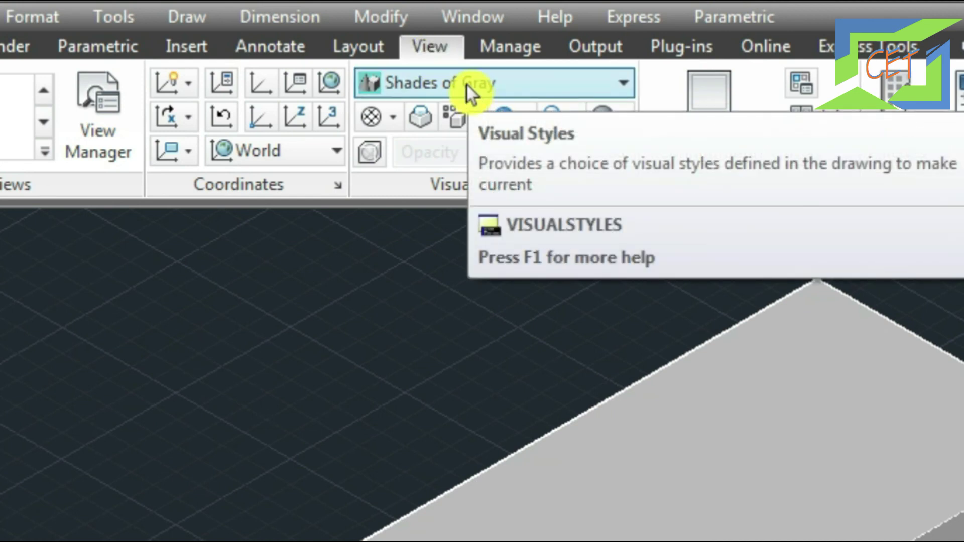
{"action": "left_click", "coordinate": [466, 84]}
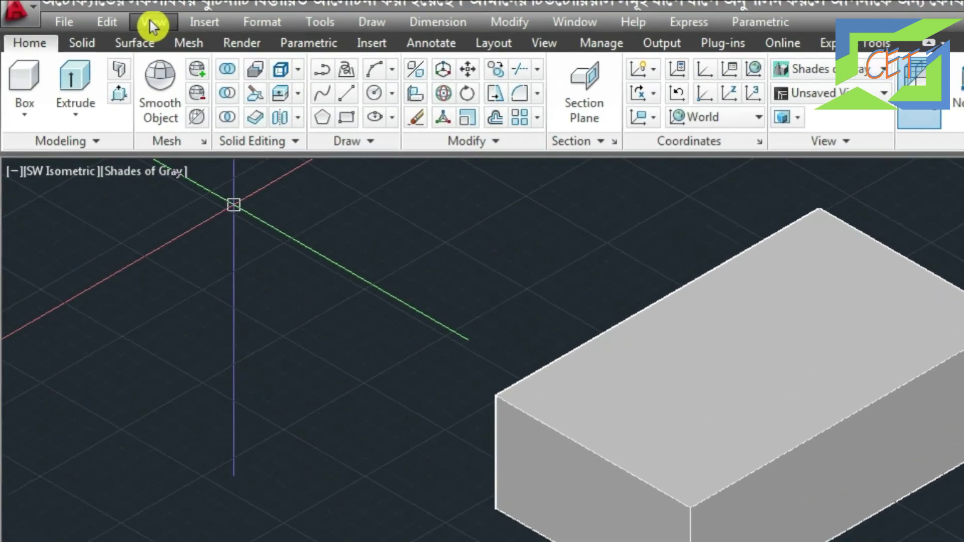
- Render the brick in Realistic via the View menu's Visual Styles submenu
{"action": "left_click", "coordinate": [107, 26]}
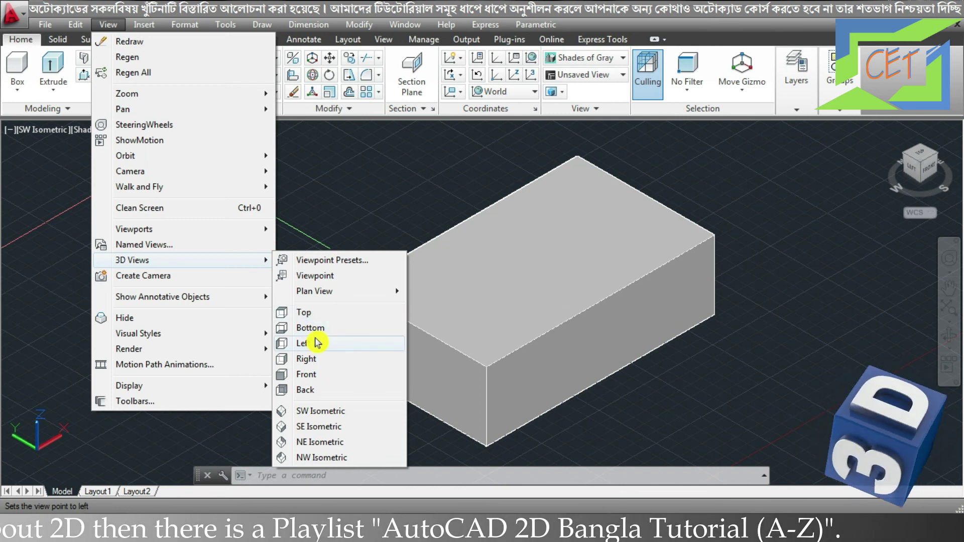
{"action": "mouse_move", "coordinate": [139, 333]}
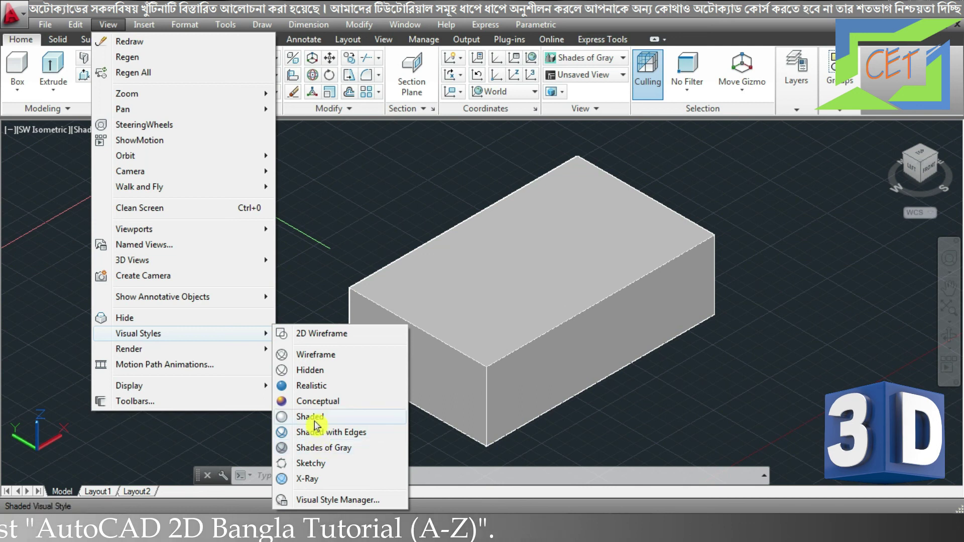
{"action": "left_click", "coordinate": [312, 386]}
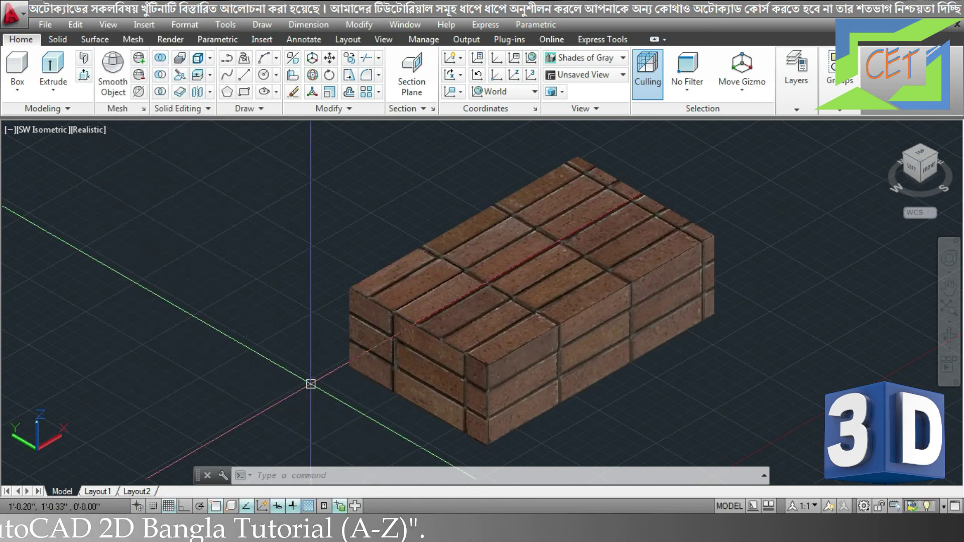